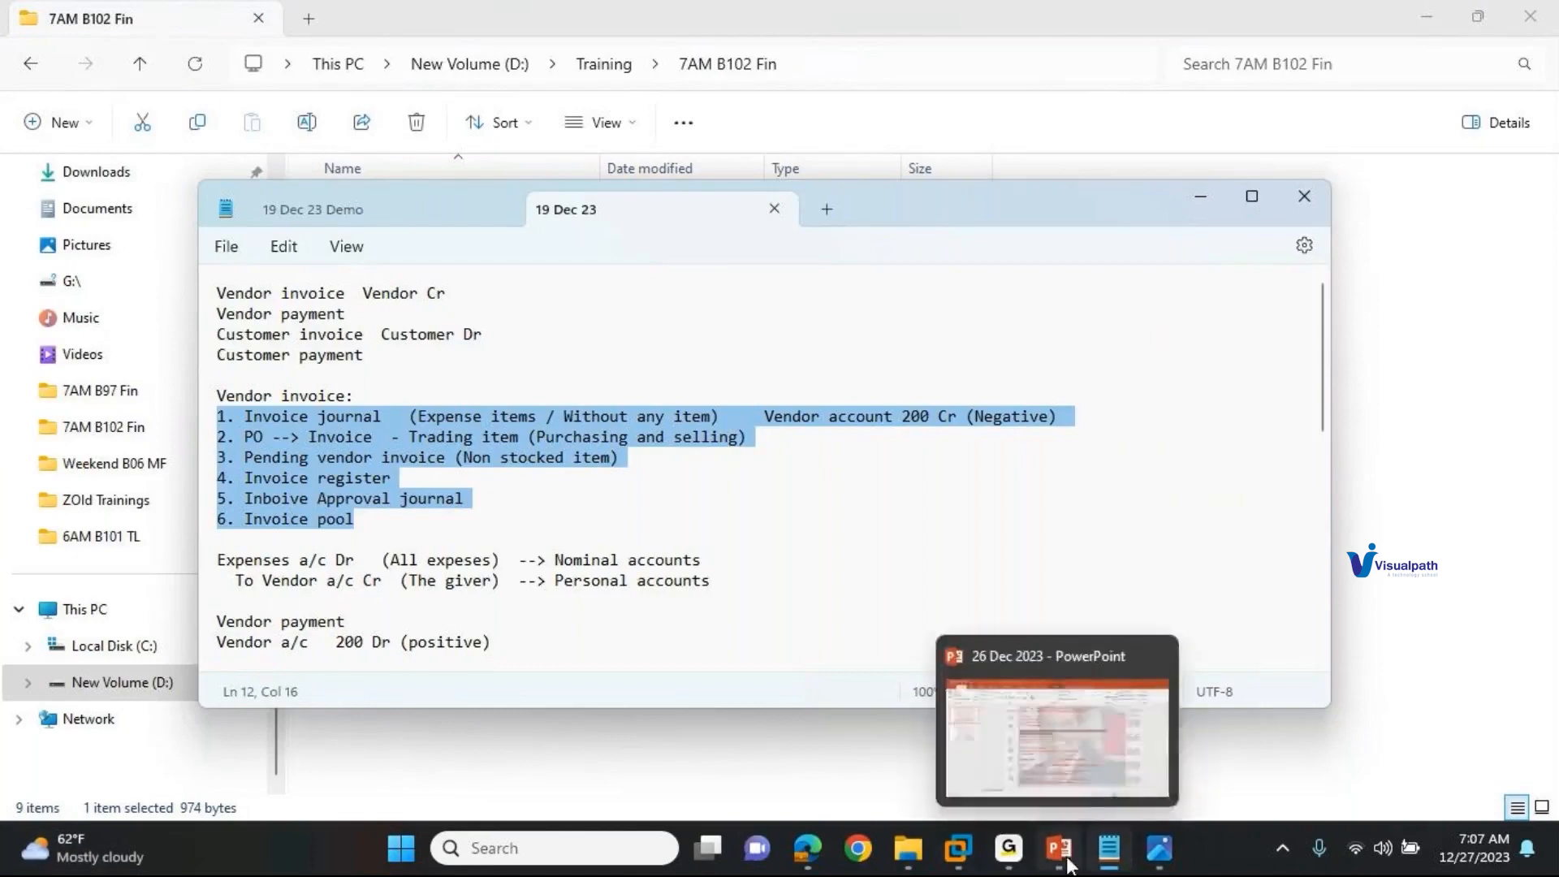
- Switch to the 26 Dec 2023 presentation in PowerPoint, highlight the customer invoice line on slide 1 and open slide 2
{"action": "left_click", "coordinate": [1057, 862]}
{"action": "left_click_drag", "start_coordinate": [668, 321], "coordinate": [500, 272]}
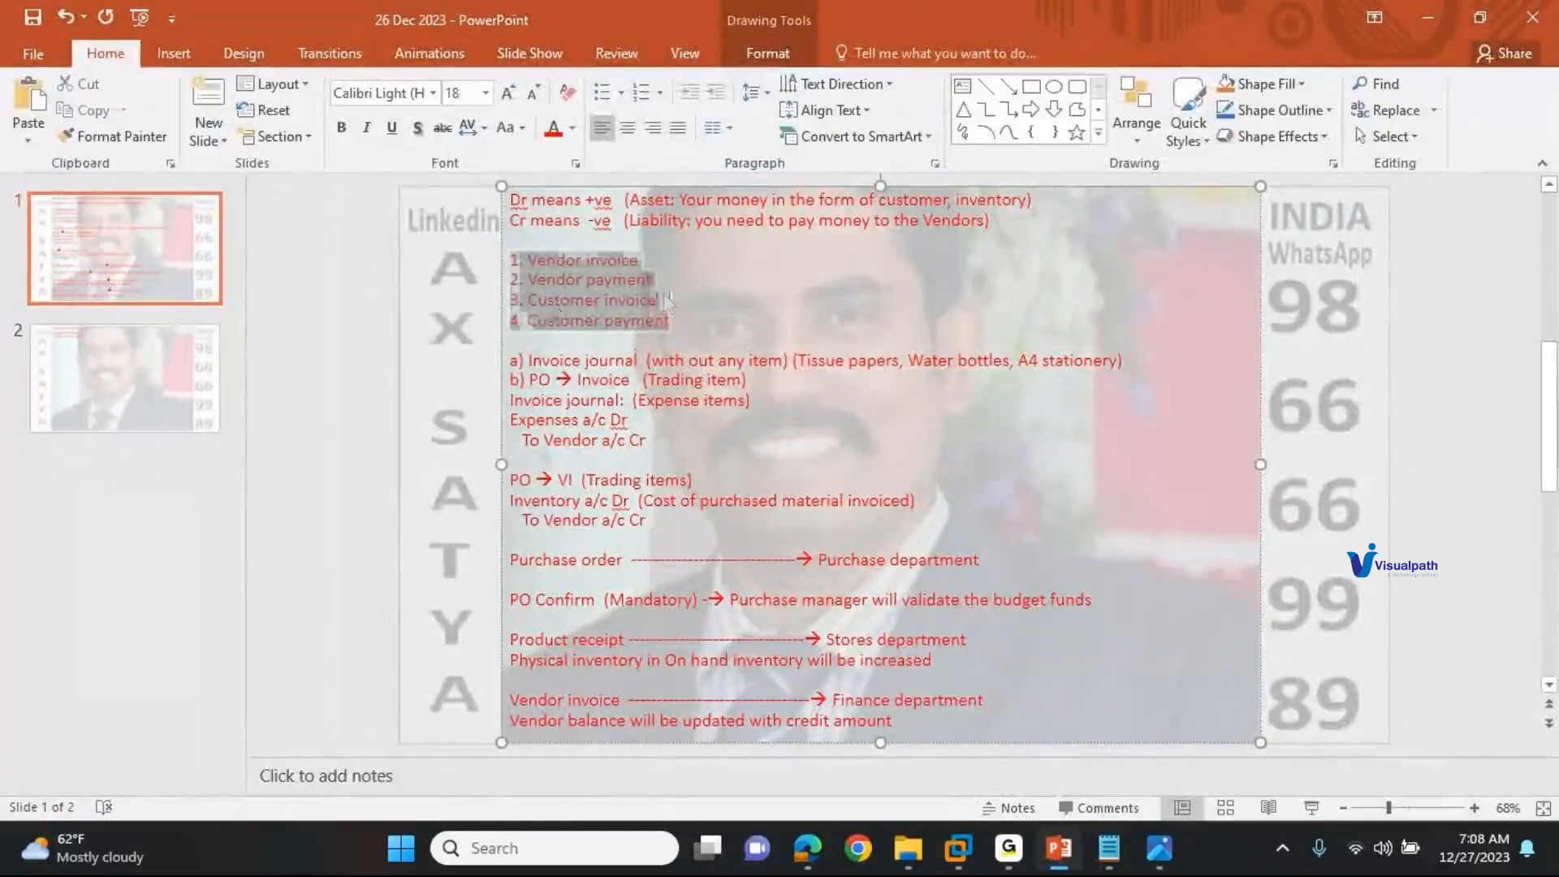
{"action": "left_click", "coordinate": [552, 304]}
{"action": "left_click_drag", "start_coordinate": [659, 300], "coordinate": [487, 299]}
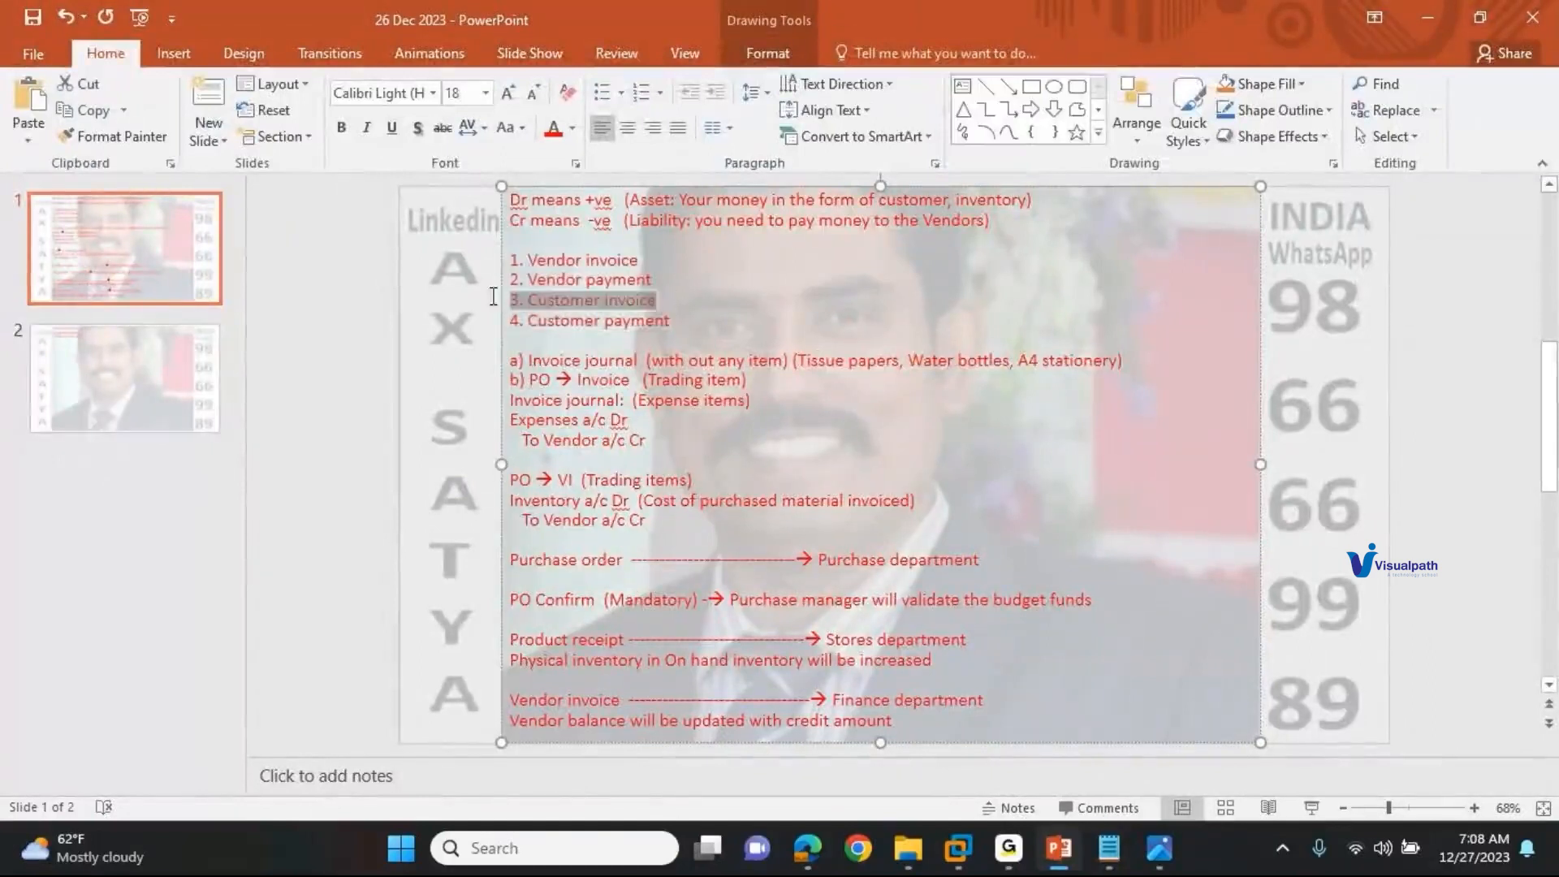
{"action": "left_click", "coordinate": [162, 365]}
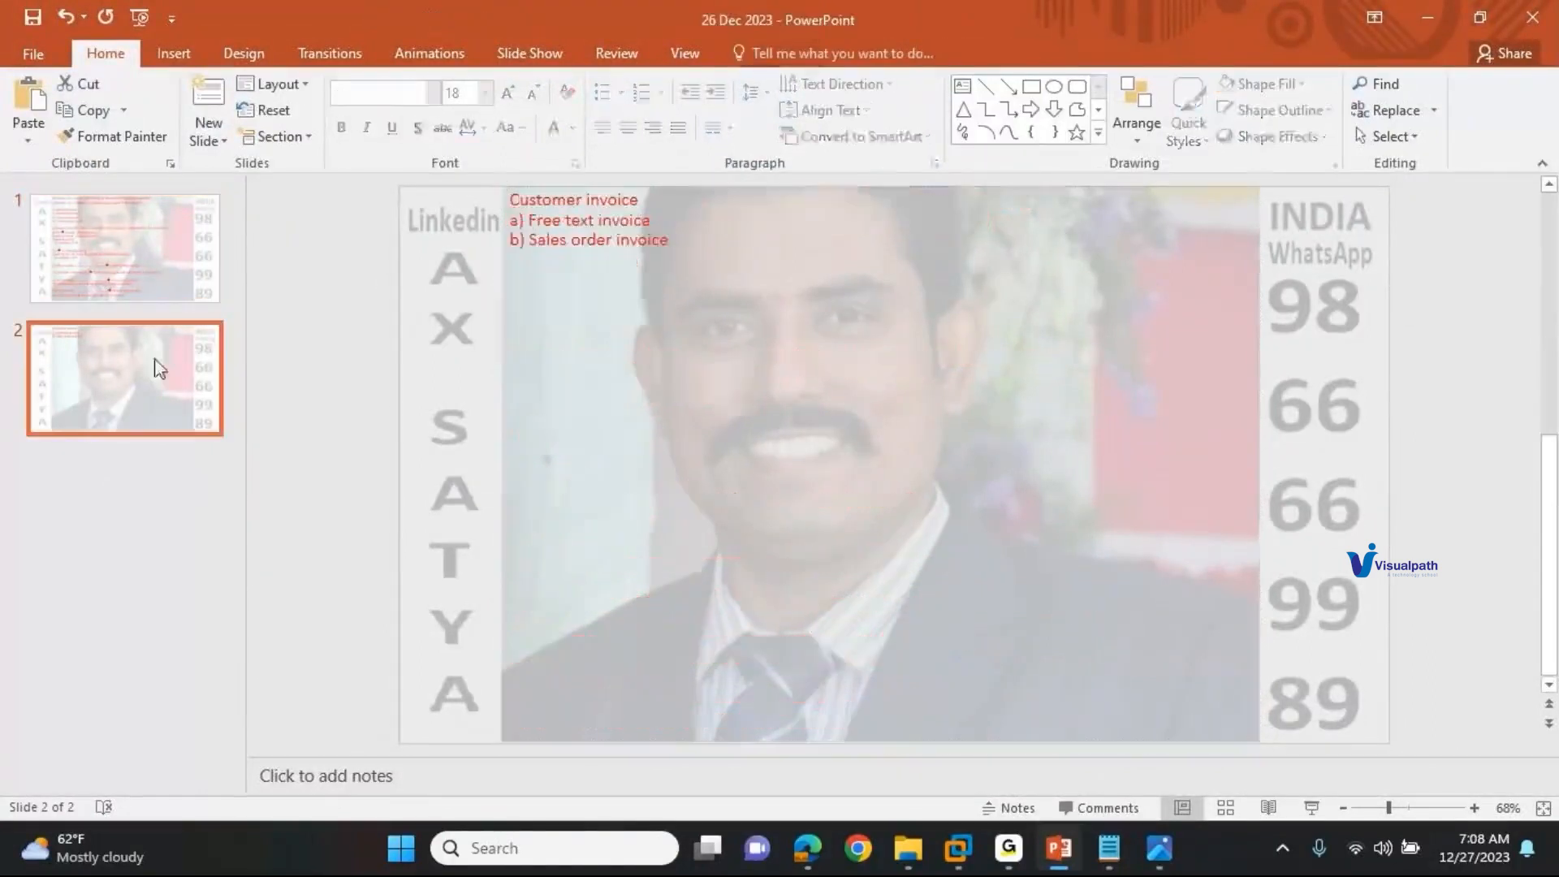
- Append "(With out any item)" to the Free text invoice line and "(Trading item)" to the Sales order invoice line on slide 2
{"action": "left_click", "coordinate": [579, 219]}
{"action": "left_click", "coordinate": [691, 219]}
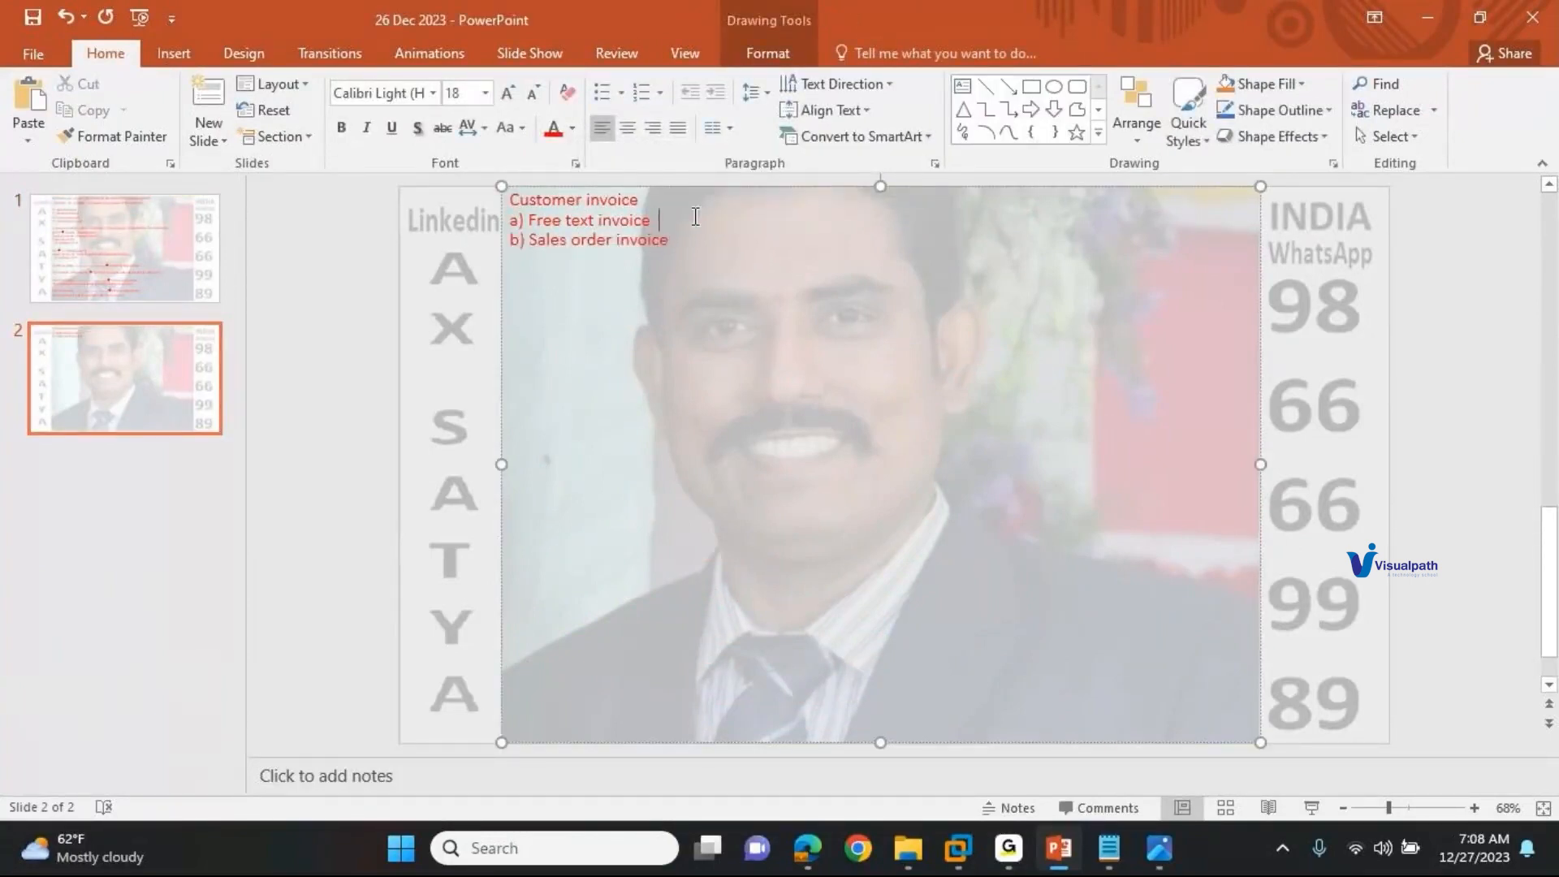
{"action": "type", "text": "(With"}
{"action": "type", "text": " out any"}
{"action": "type", "text": " itme"}
{"action": "key", "text": "BackSpace"}
{"action": "key", "text": "BackSpace"}
{"action": "type", "text": "em)"}
{"action": "type", "text": "  ("}
{"action": "type", "text": "Trading item"}
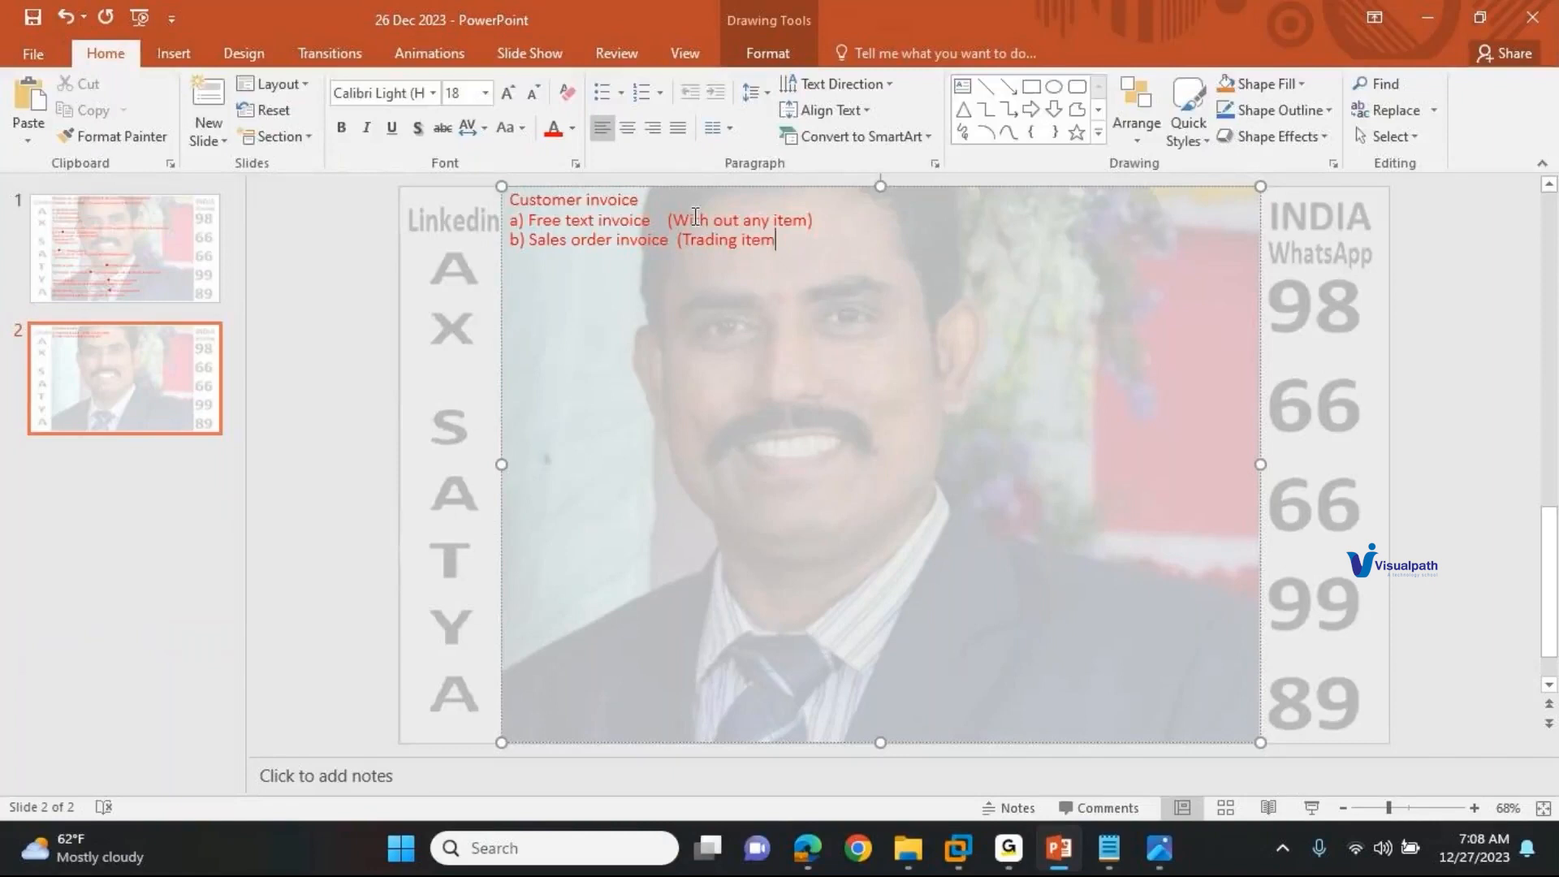
{"action": "type", "text": ")"}
- Extend the Free text invoice line with "– we are providing services to the customer"
{"action": "left_click", "coordinate": [829, 225]}
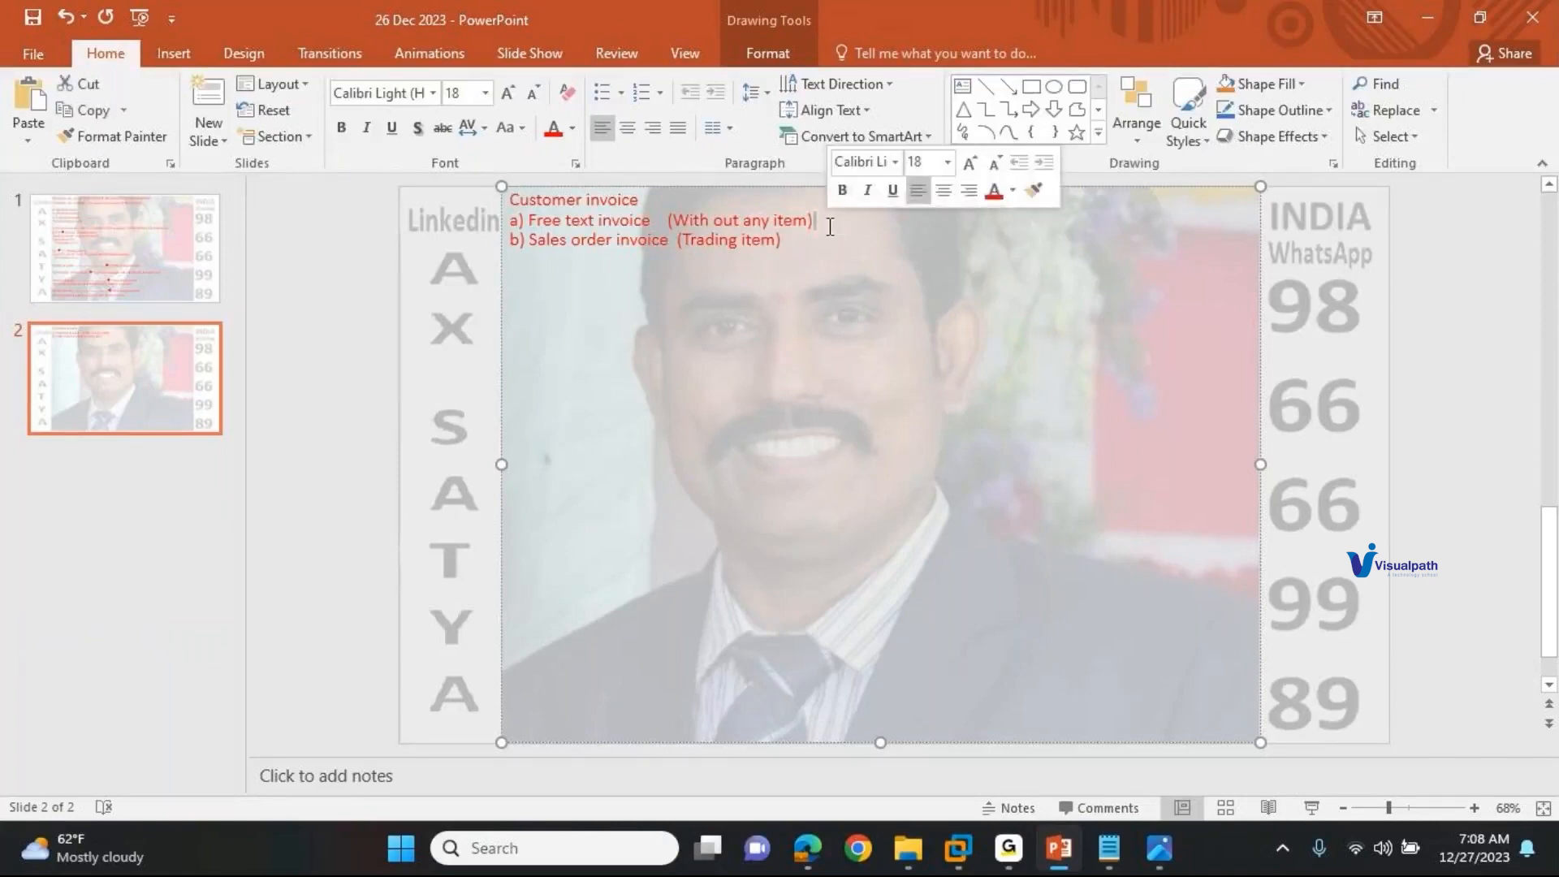
{"action": "key", "text": "Right"}
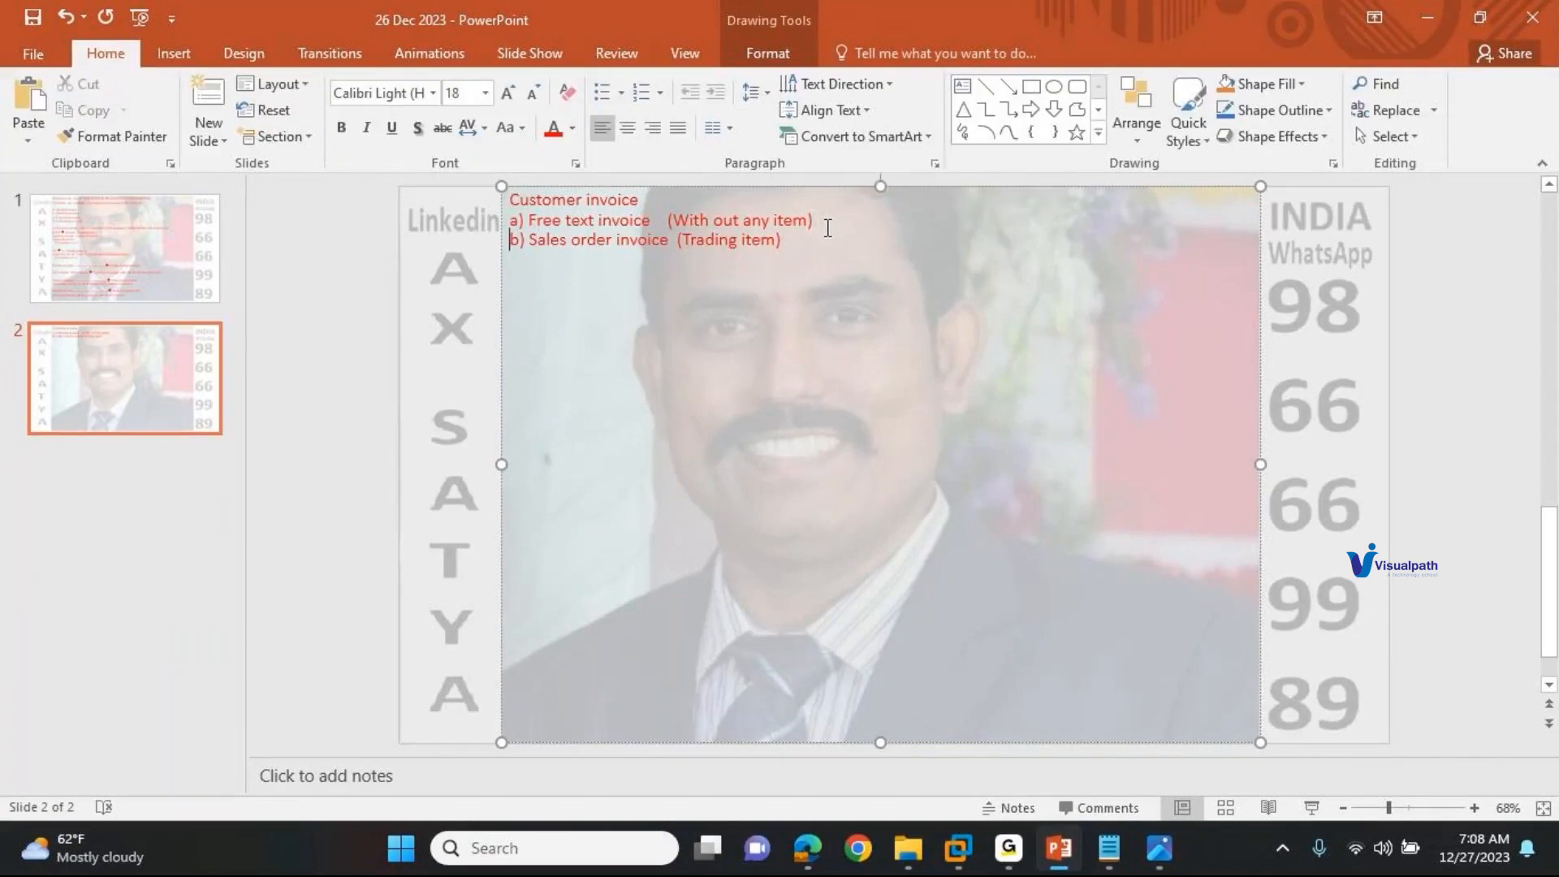
{"action": "left_click", "coordinate": [816, 224]}
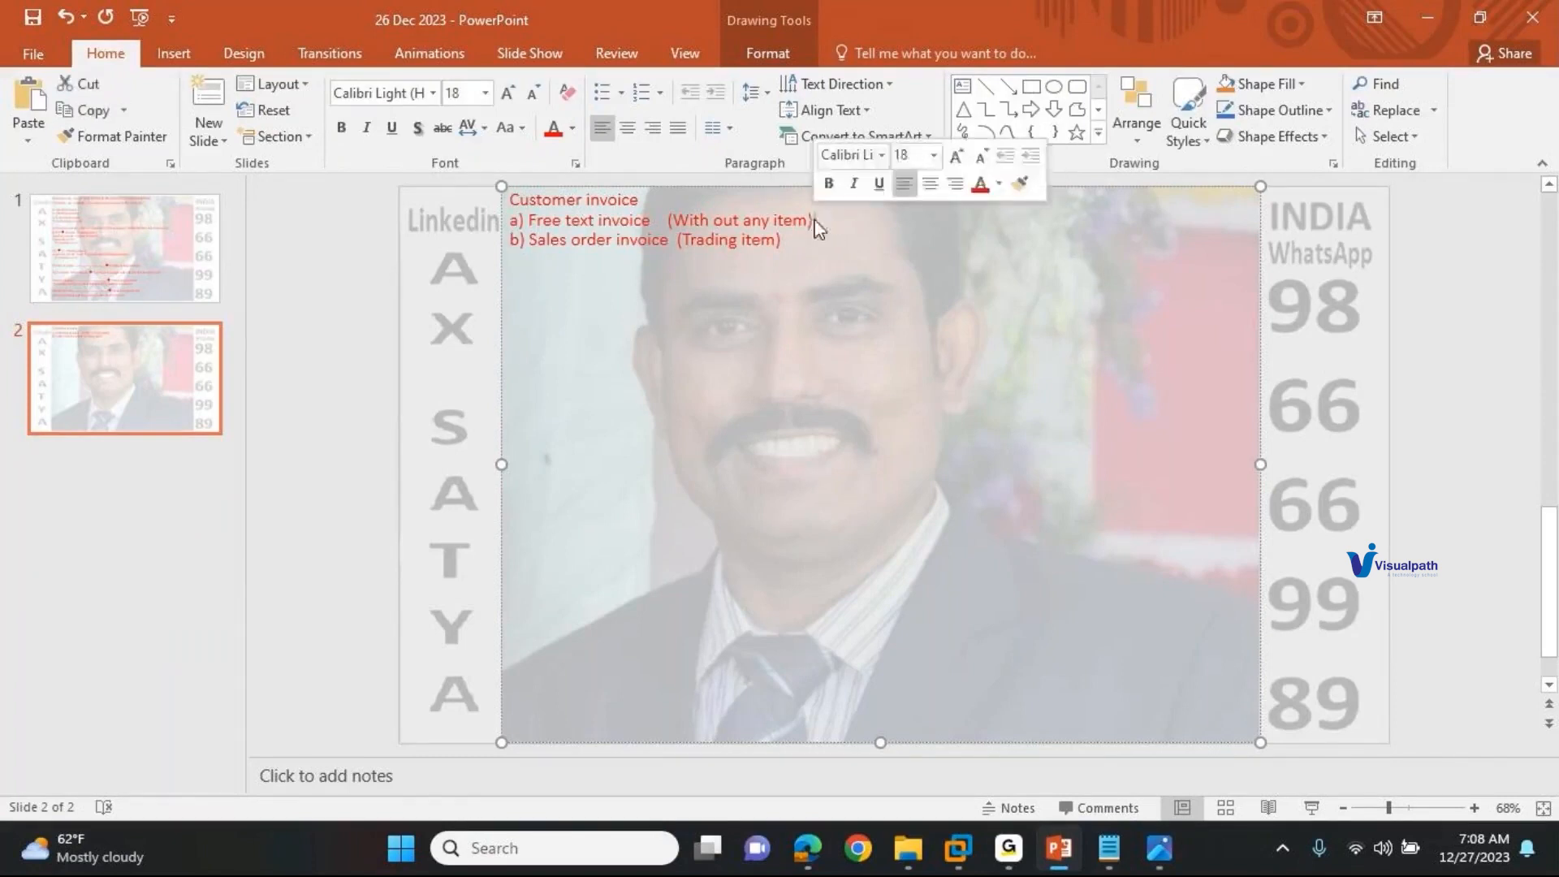
{"action": "left_click", "coordinate": [816, 220]}
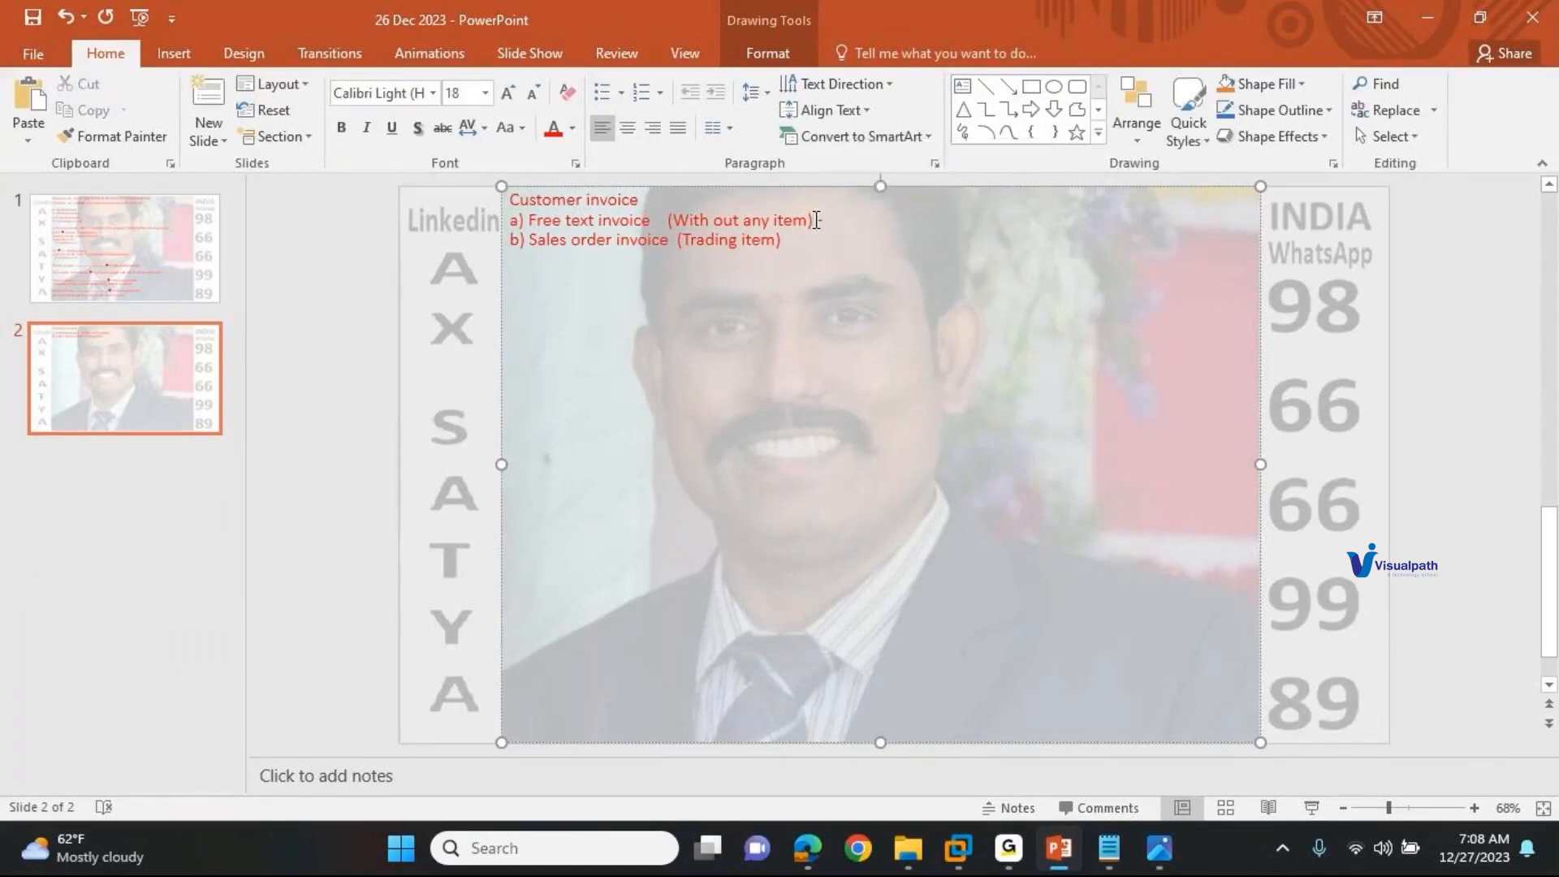
{"action": "type", "text": "- we are providing services to "}
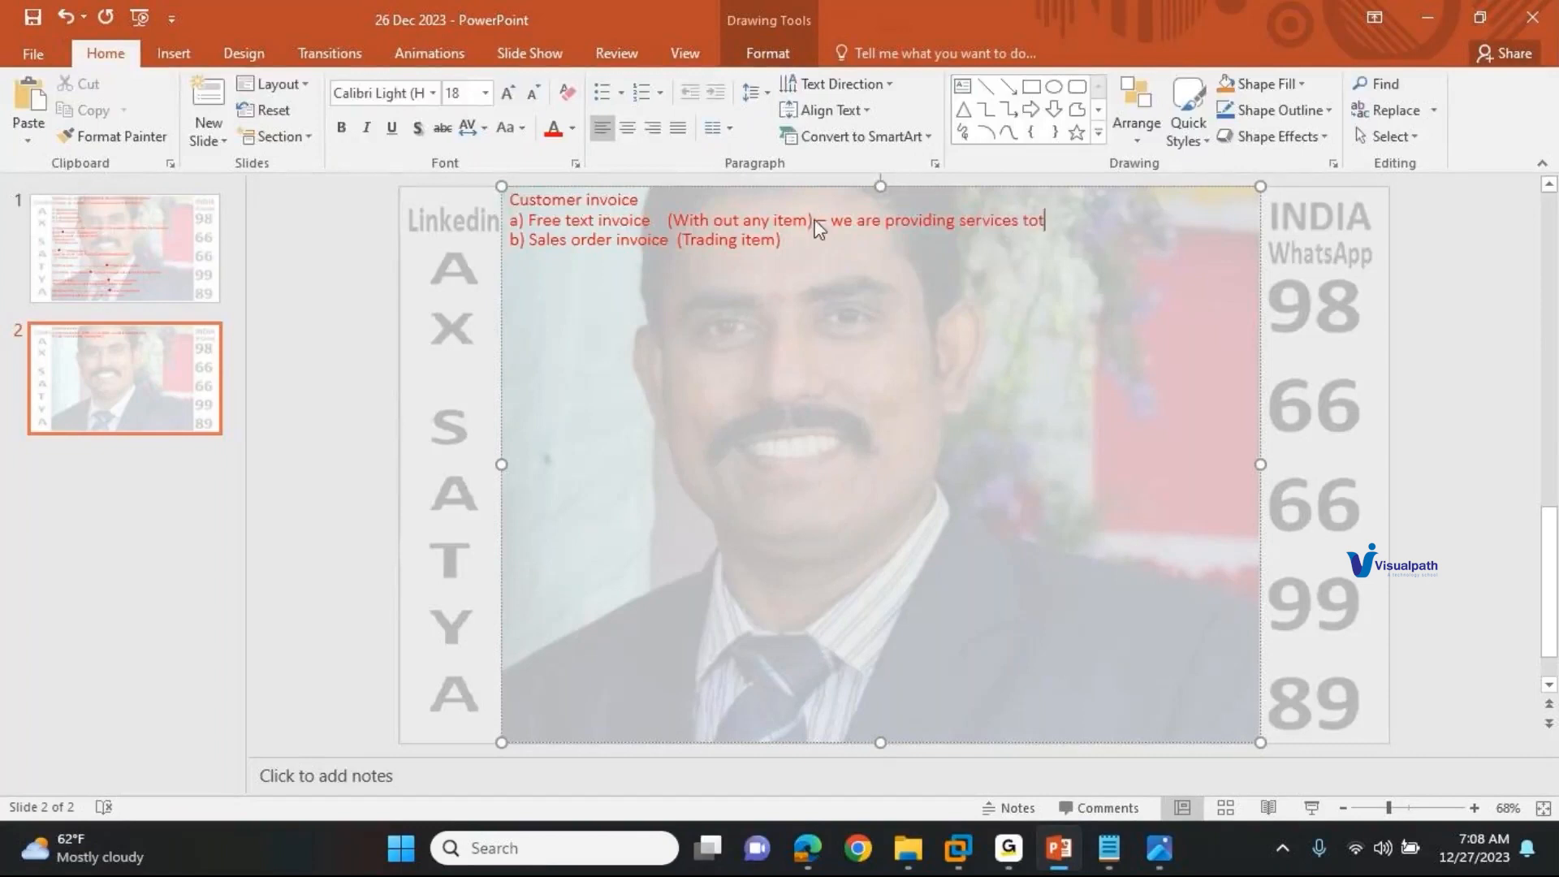
{"action": "type", "text": "the customer"}
- Extend the Sales order invoice line with "- We are dispatching material to the customer"
{"action": "type", "text": " -"}
{"action": "type", "text": " We a"}
{"action": "type", "text": "re dis"}
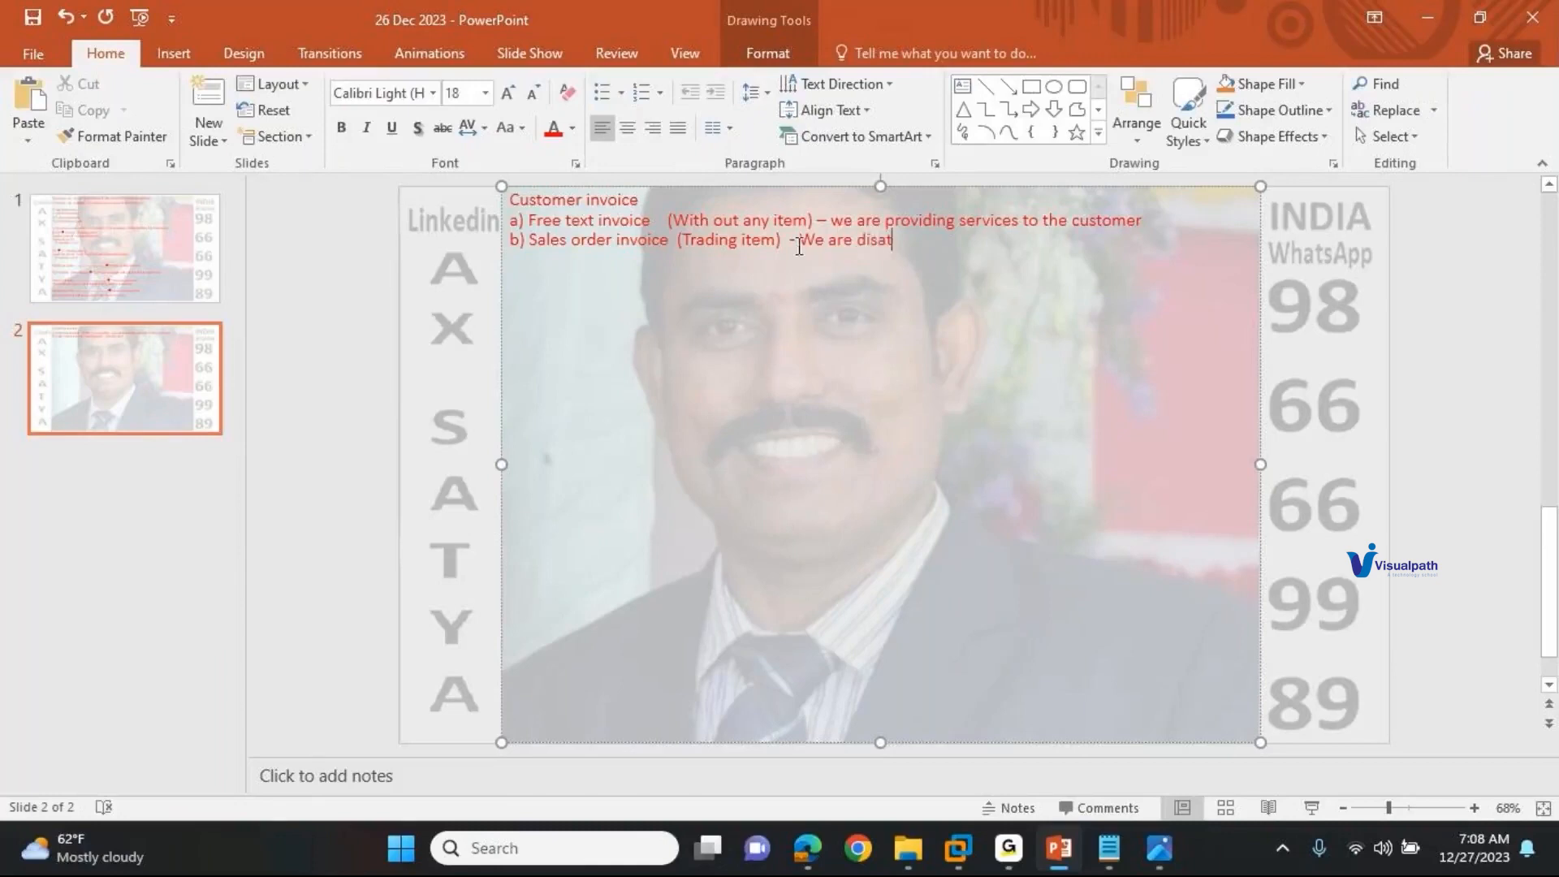
{"action": "type", "text": "patching mate"}
{"action": "type", "text": "rial the"}
{"action": "key", "text": "BackSpace"}
{"action": "key", "text": "BackSpace"}
{"action": "key", "text": "BackSpace"}
{"action": "type", "text": "to "}
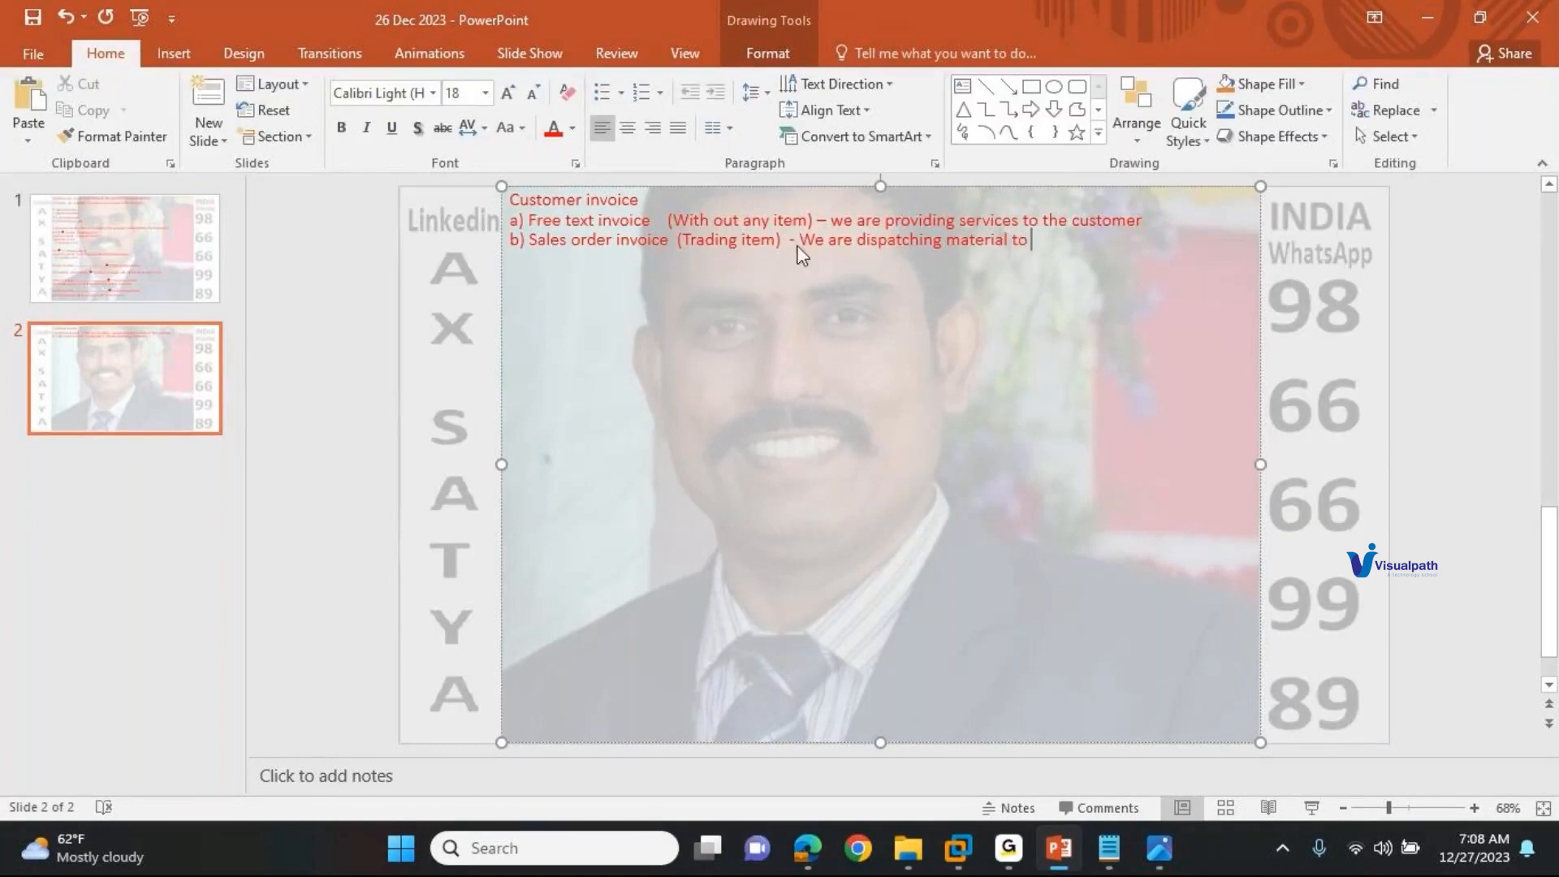
{"action": "type", "text": "the customer"}
{"action": "left_click", "coordinate": [904, 222]}
{"action": "left_click", "coordinate": [1145, 221]}
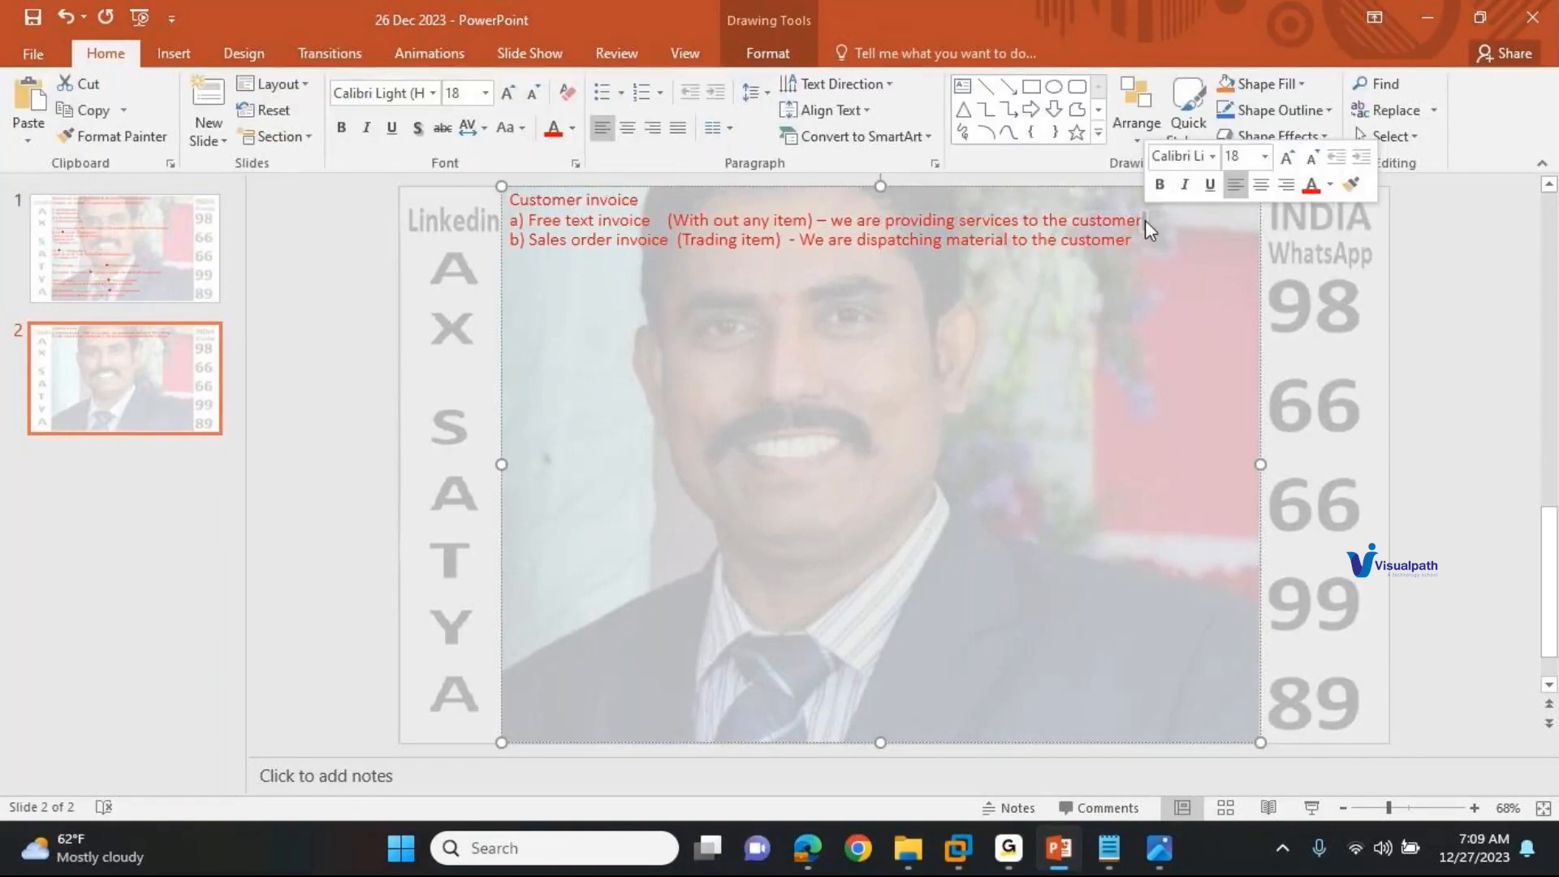
{"action": "left_click", "coordinate": [700, 220]}
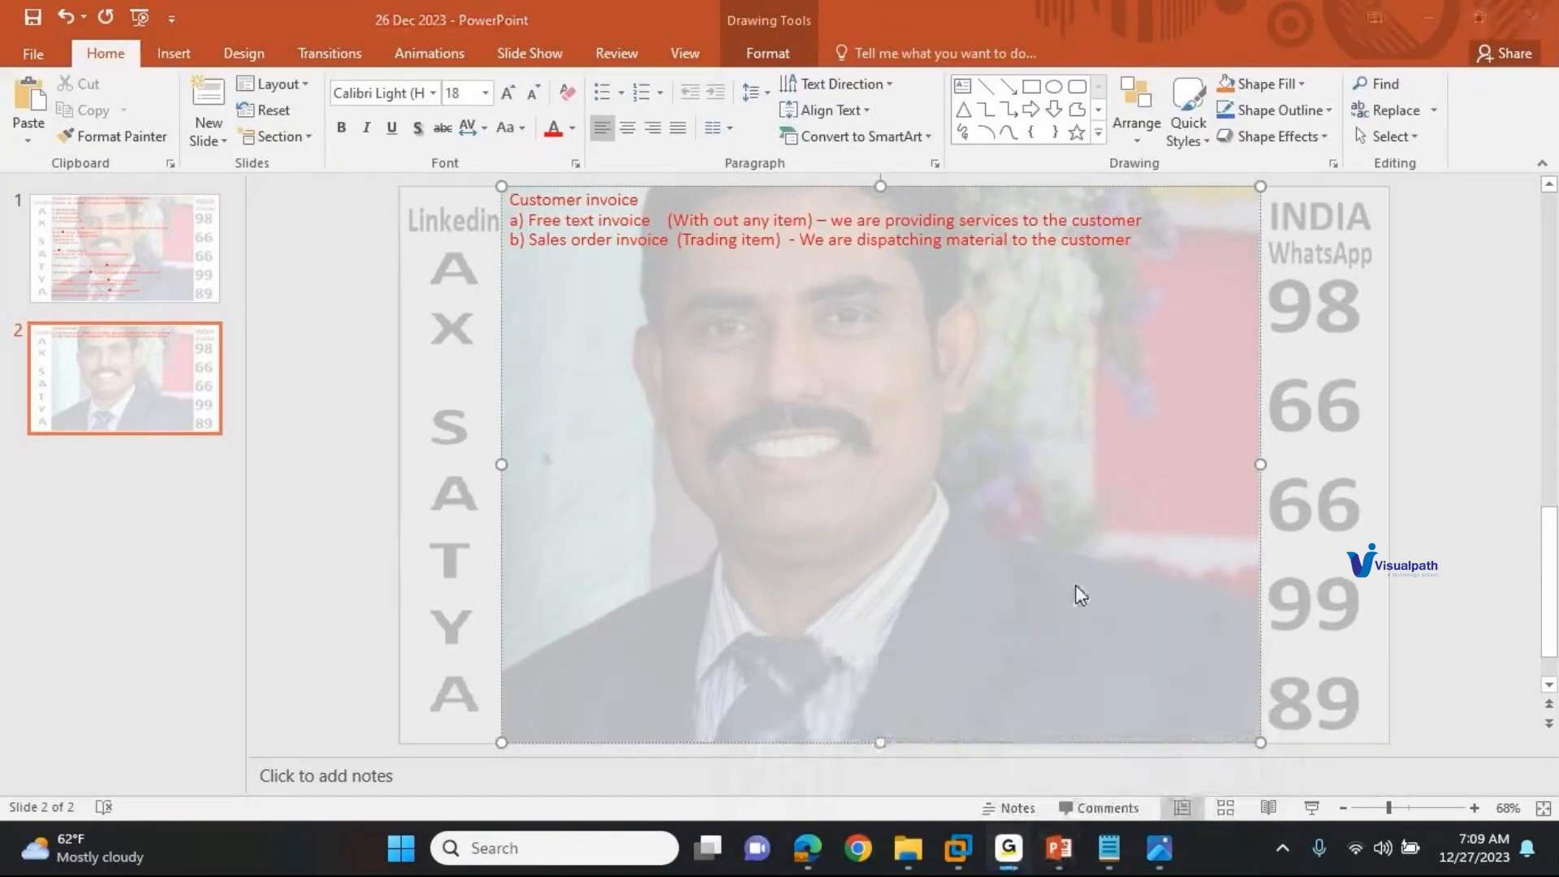
- Switch to Finance and Operations in the remote desktop's browser and return both open pages to the dashboard
{"action": "left_click", "coordinate": [958, 848]}
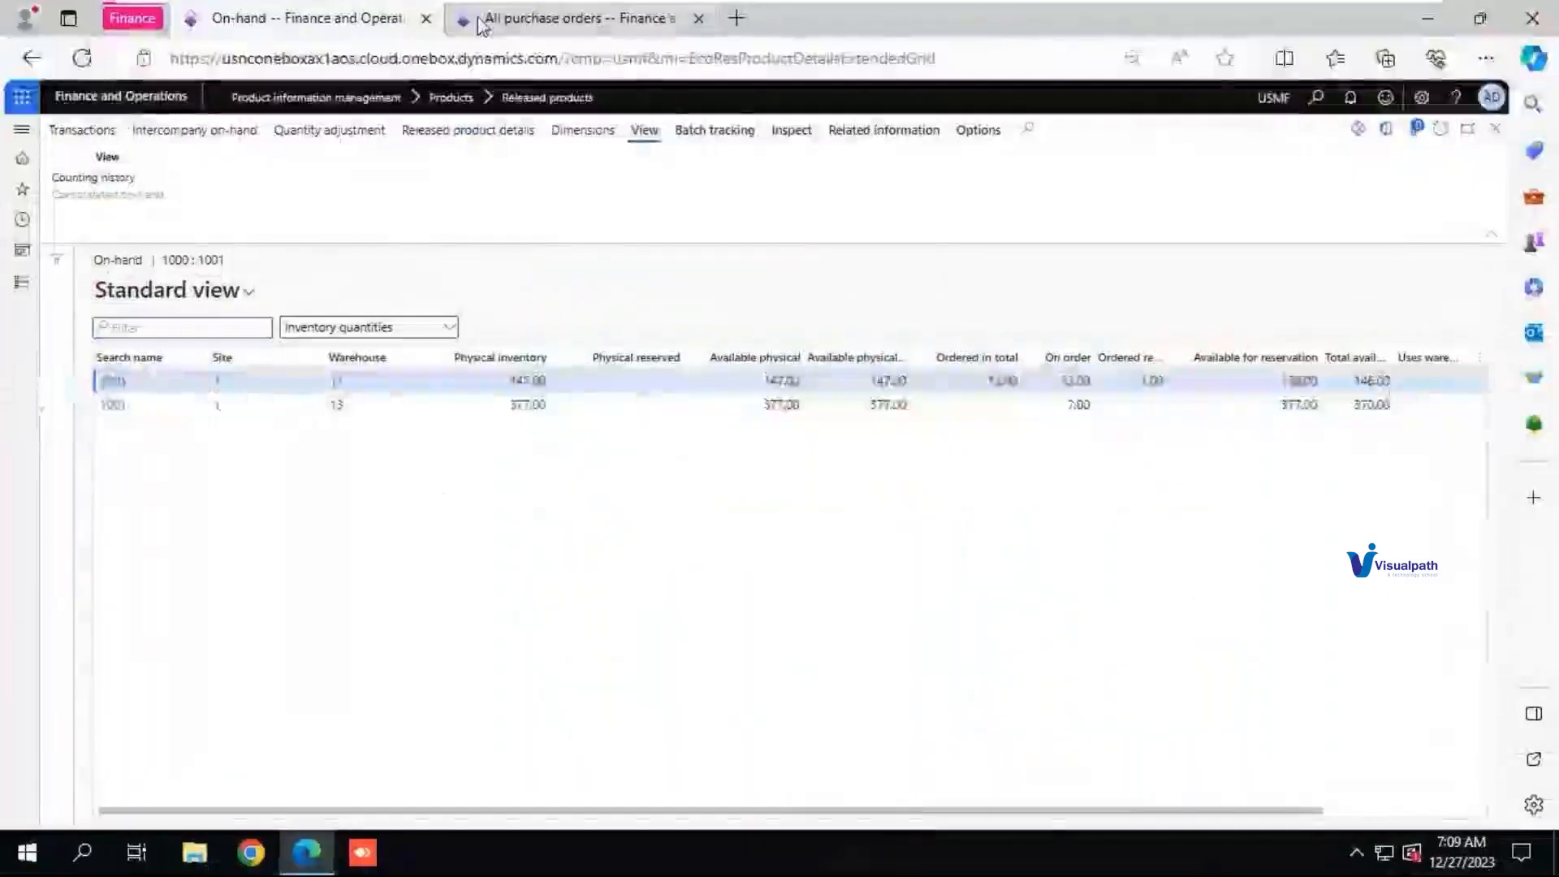
{"action": "left_click", "coordinate": [493, 15]}
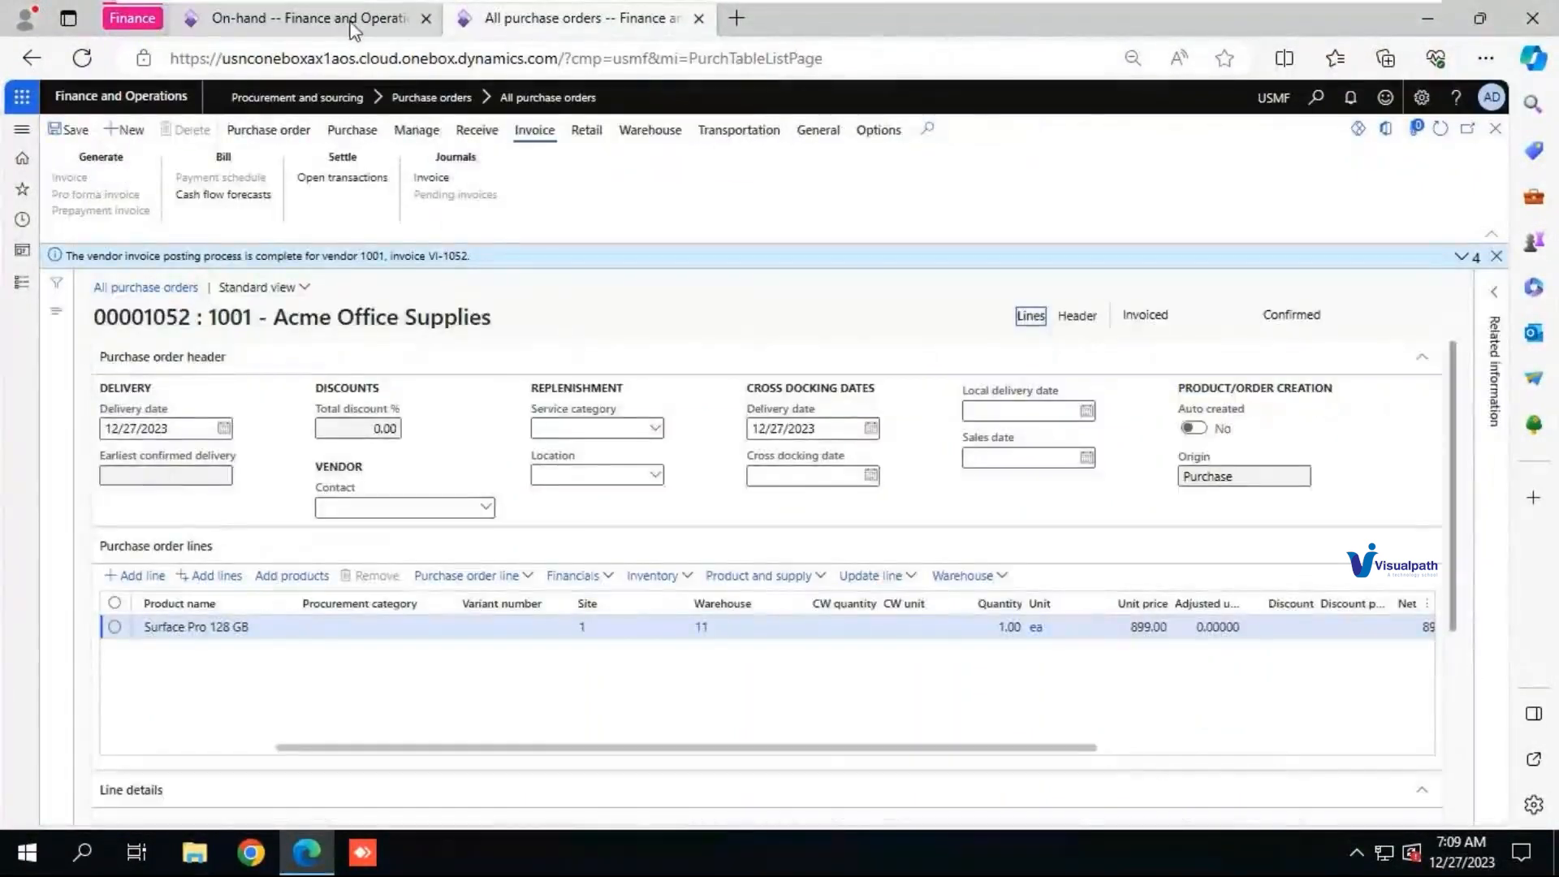
{"action": "left_click", "coordinate": [266, 23]}
{"action": "left_click", "coordinate": [28, 160]}
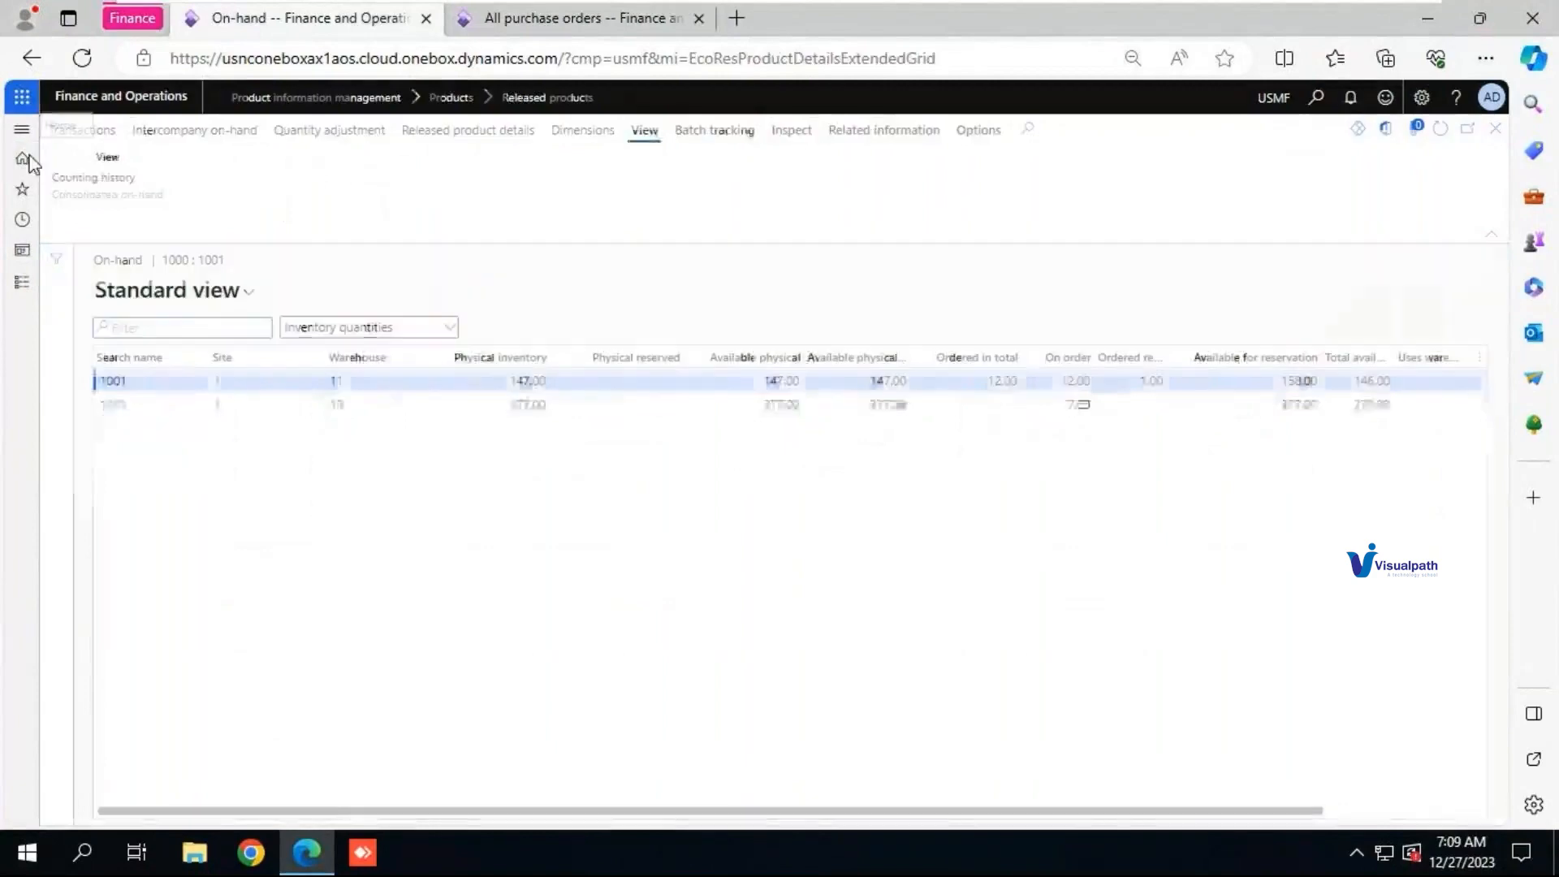
{"action": "left_click", "coordinate": [513, 31]}
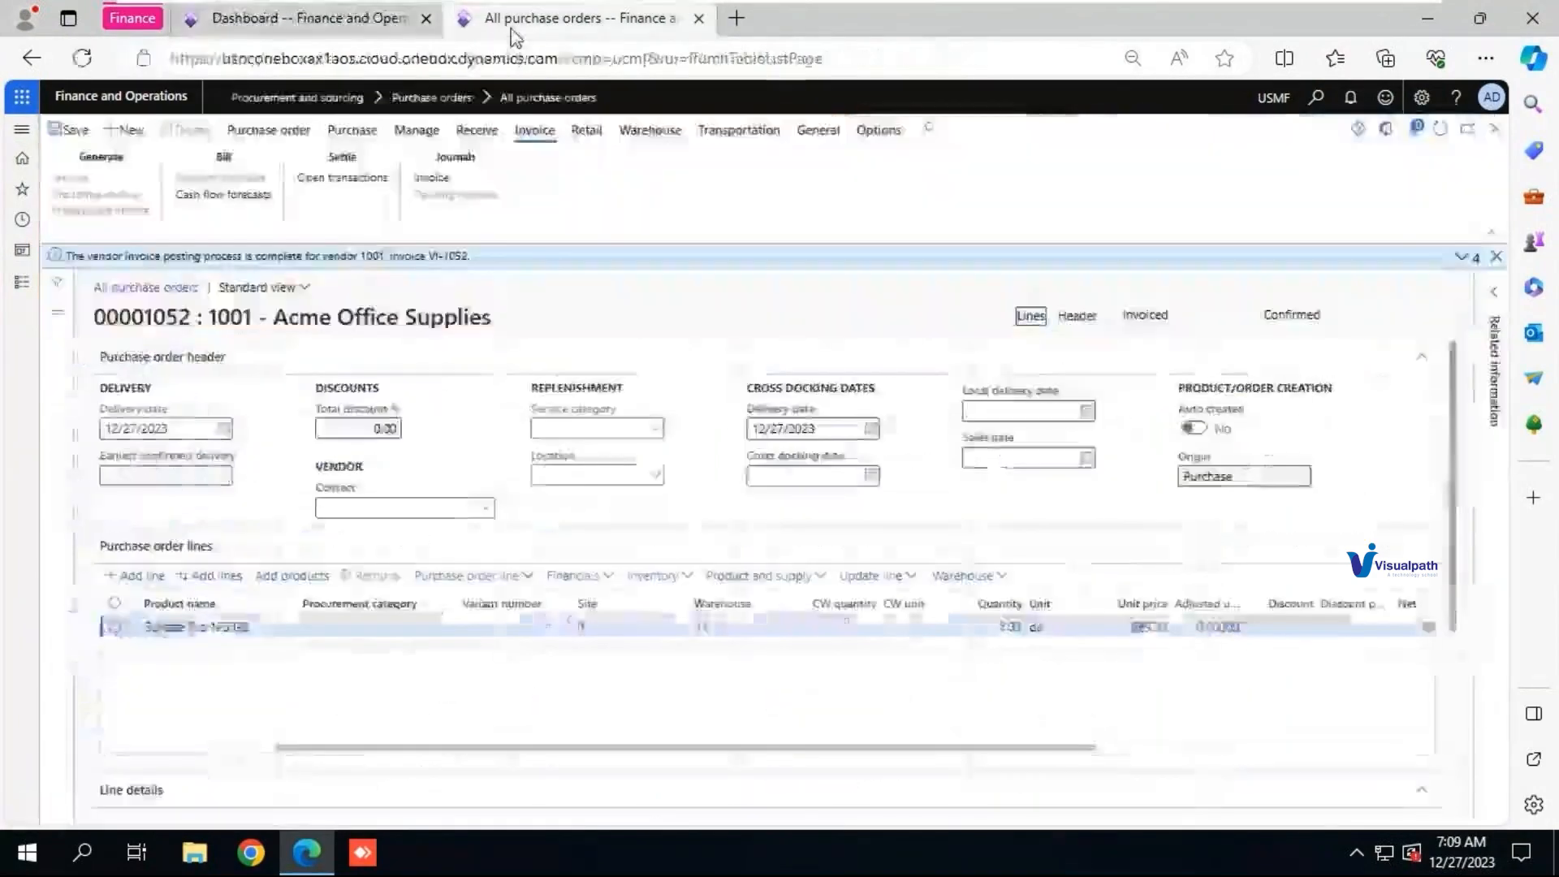
{"action": "left_click", "coordinate": [22, 158]}
{"action": "left_click", "coordinate": [324, 25]}
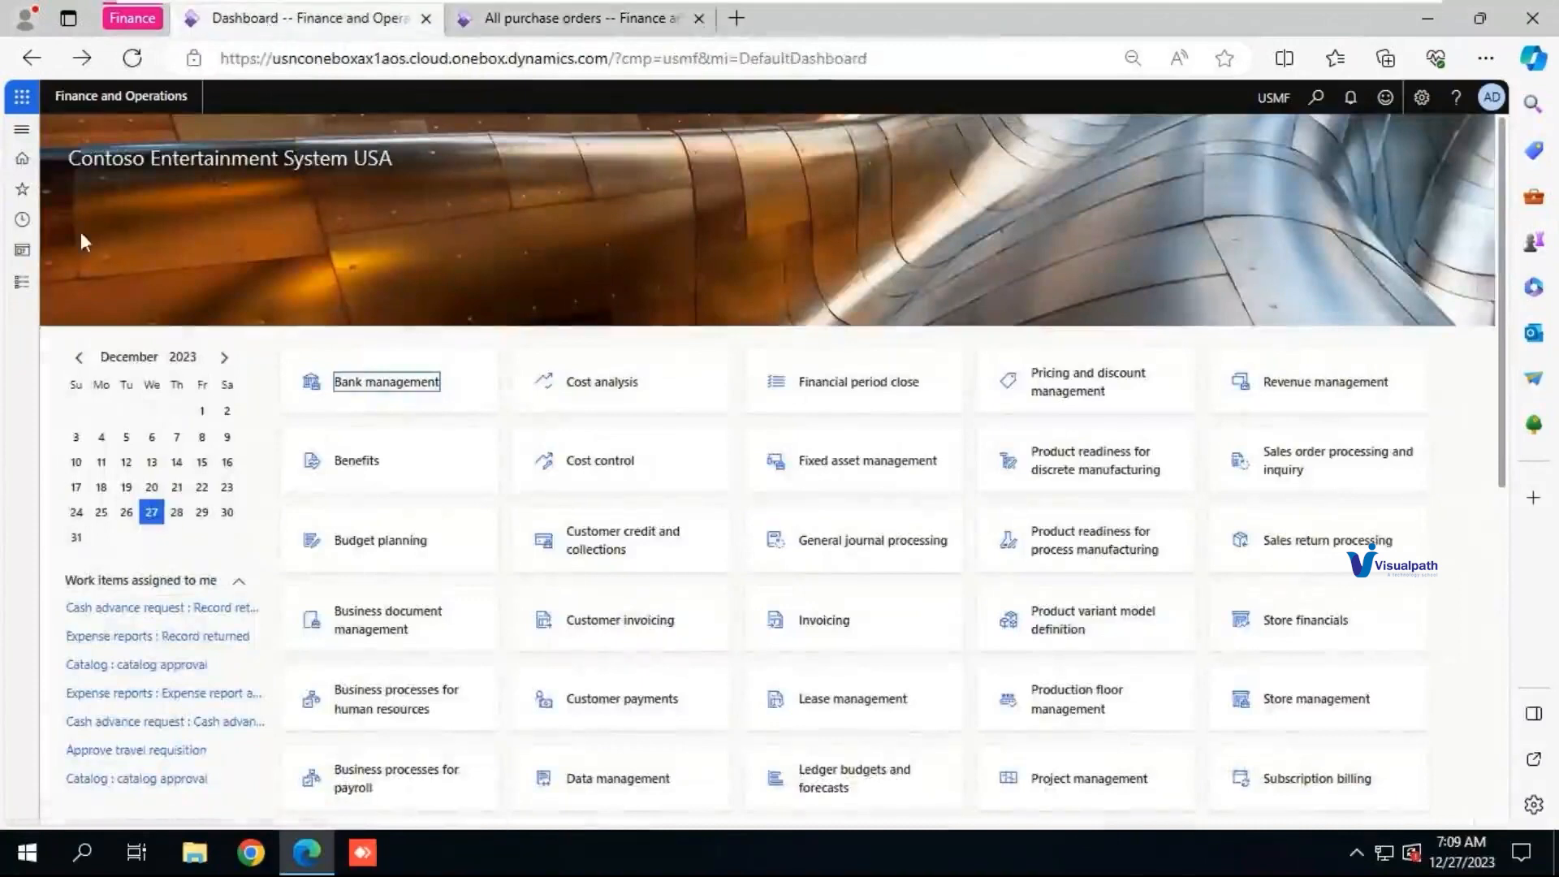
- From All free text invoices in Accounts receivable, create a new invoice for the customer Contoso Retail San Diego
{"action": "left_click", "coordinate": [23, 286]}
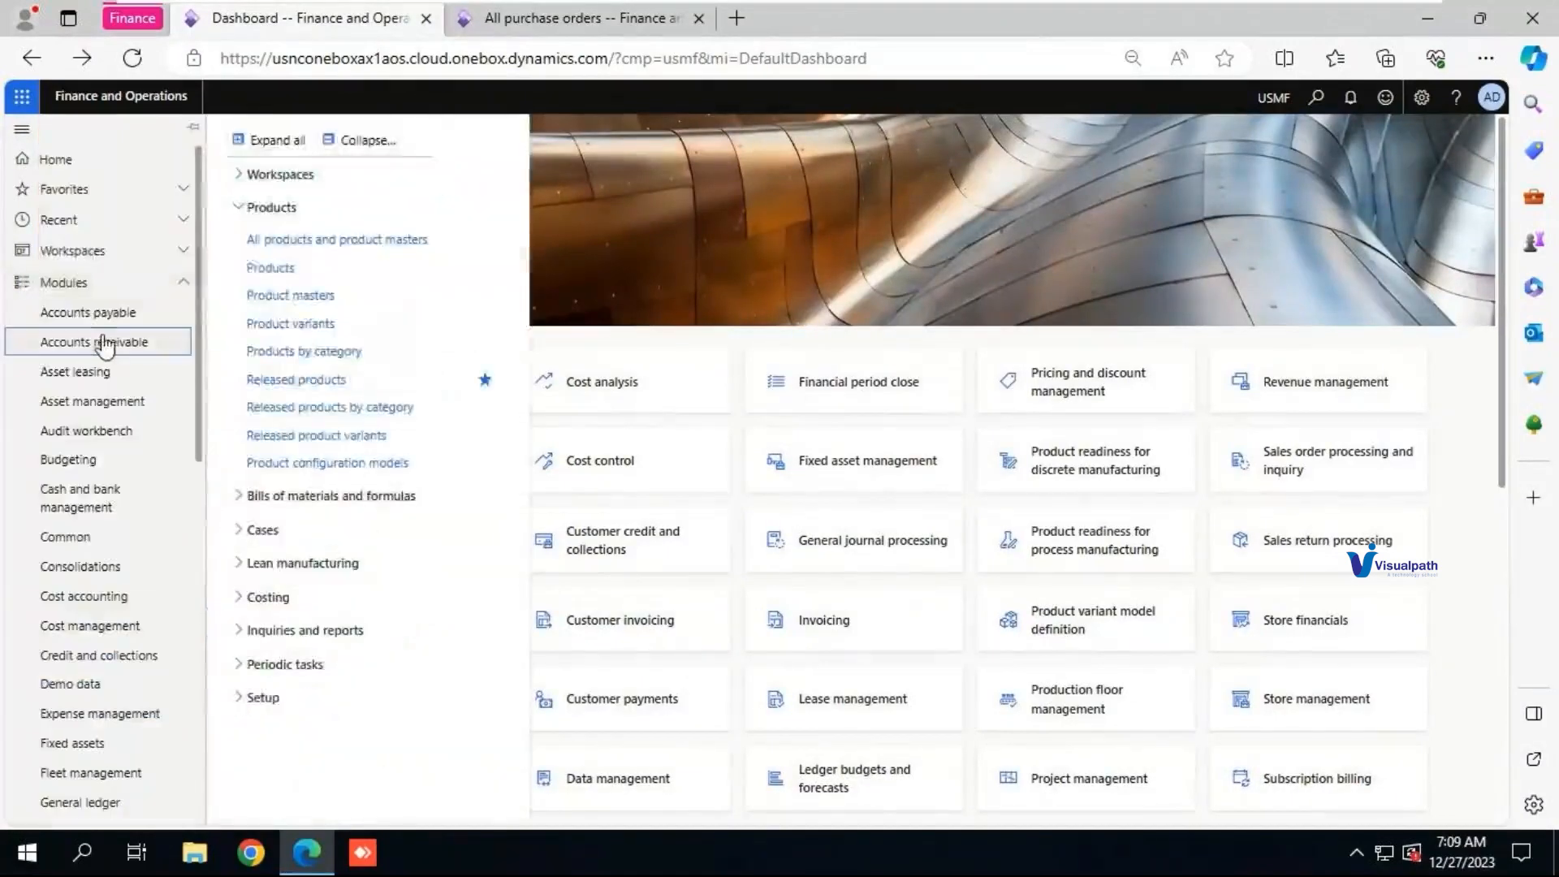
{"action": "left_click", "coordinate": [104, 343]}
{"action": "left_click", "coordinate": [362, 146]}
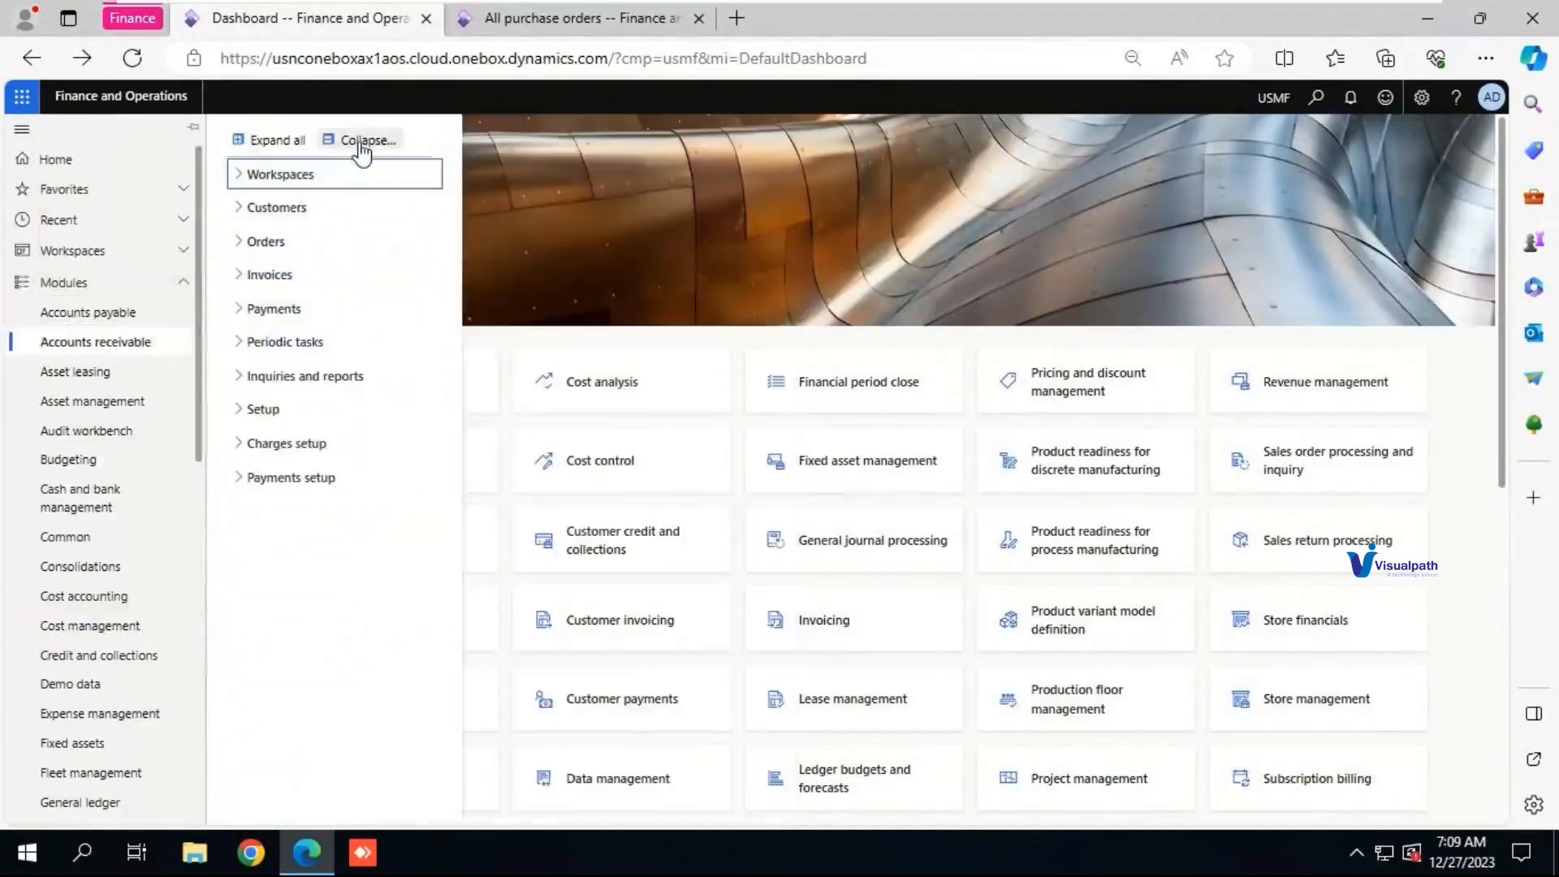
{"action": "left_click", "coordinate": [276, 276]}
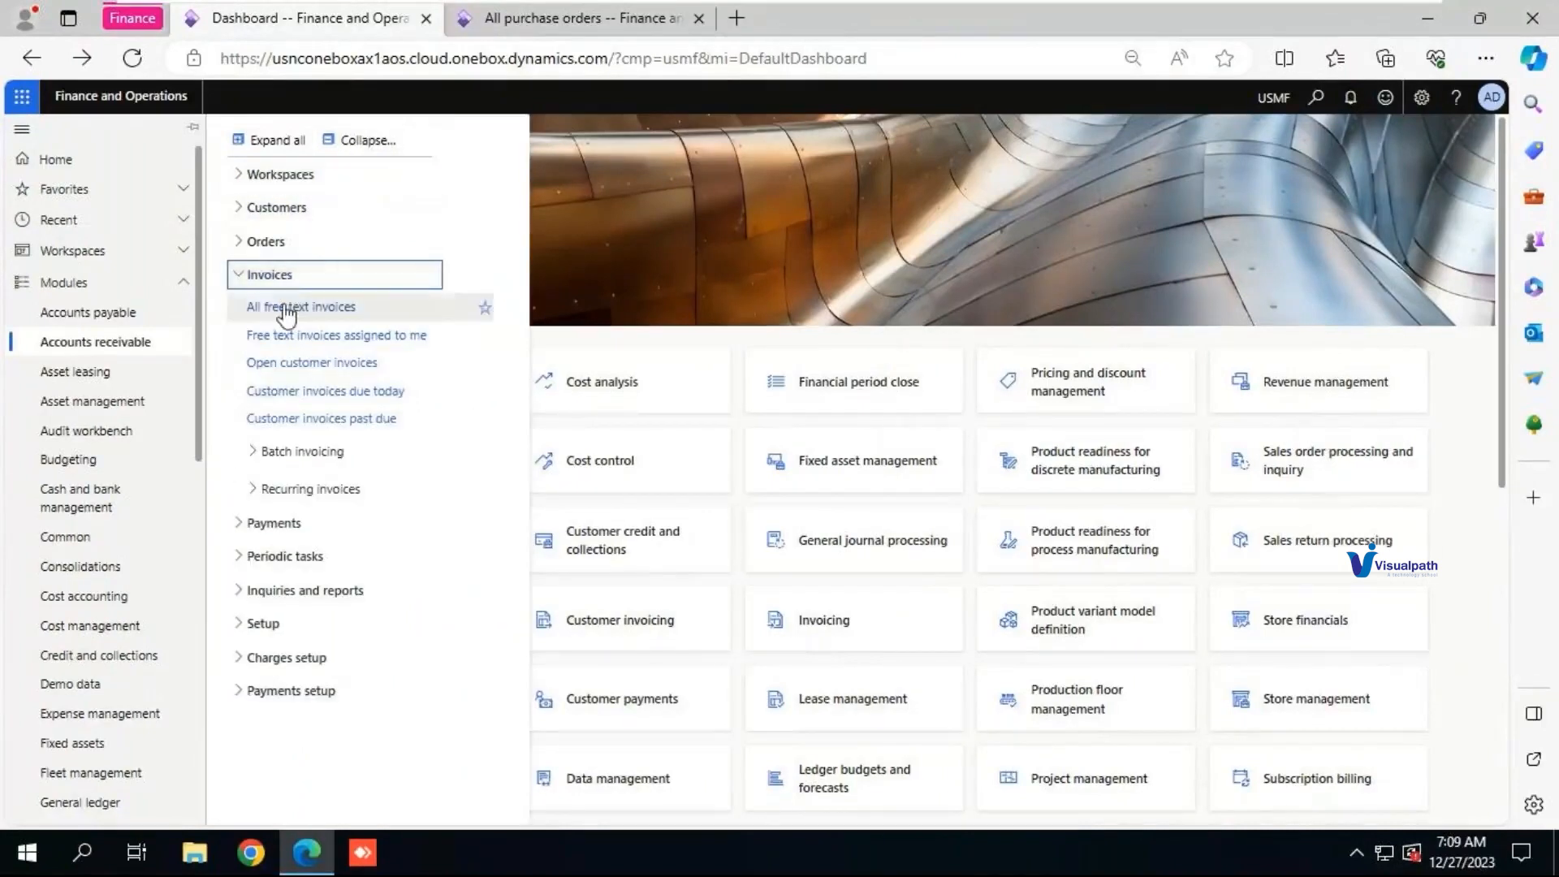
{"action": "left_click", "coordinate": [286, 307]}
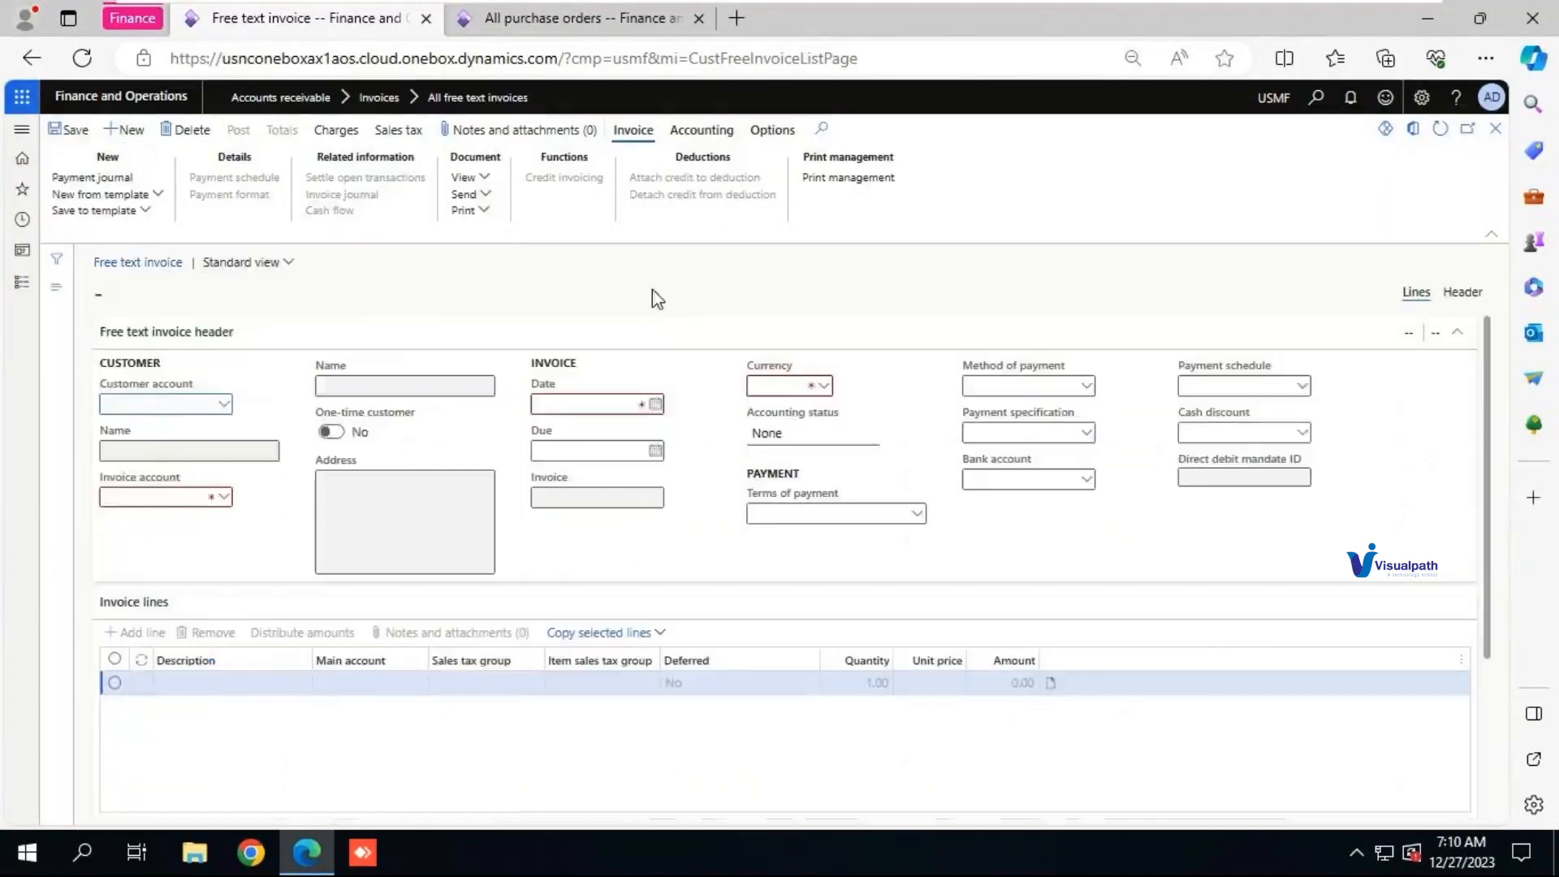
{"action": "left_click", "coordinate": [223, 404]}
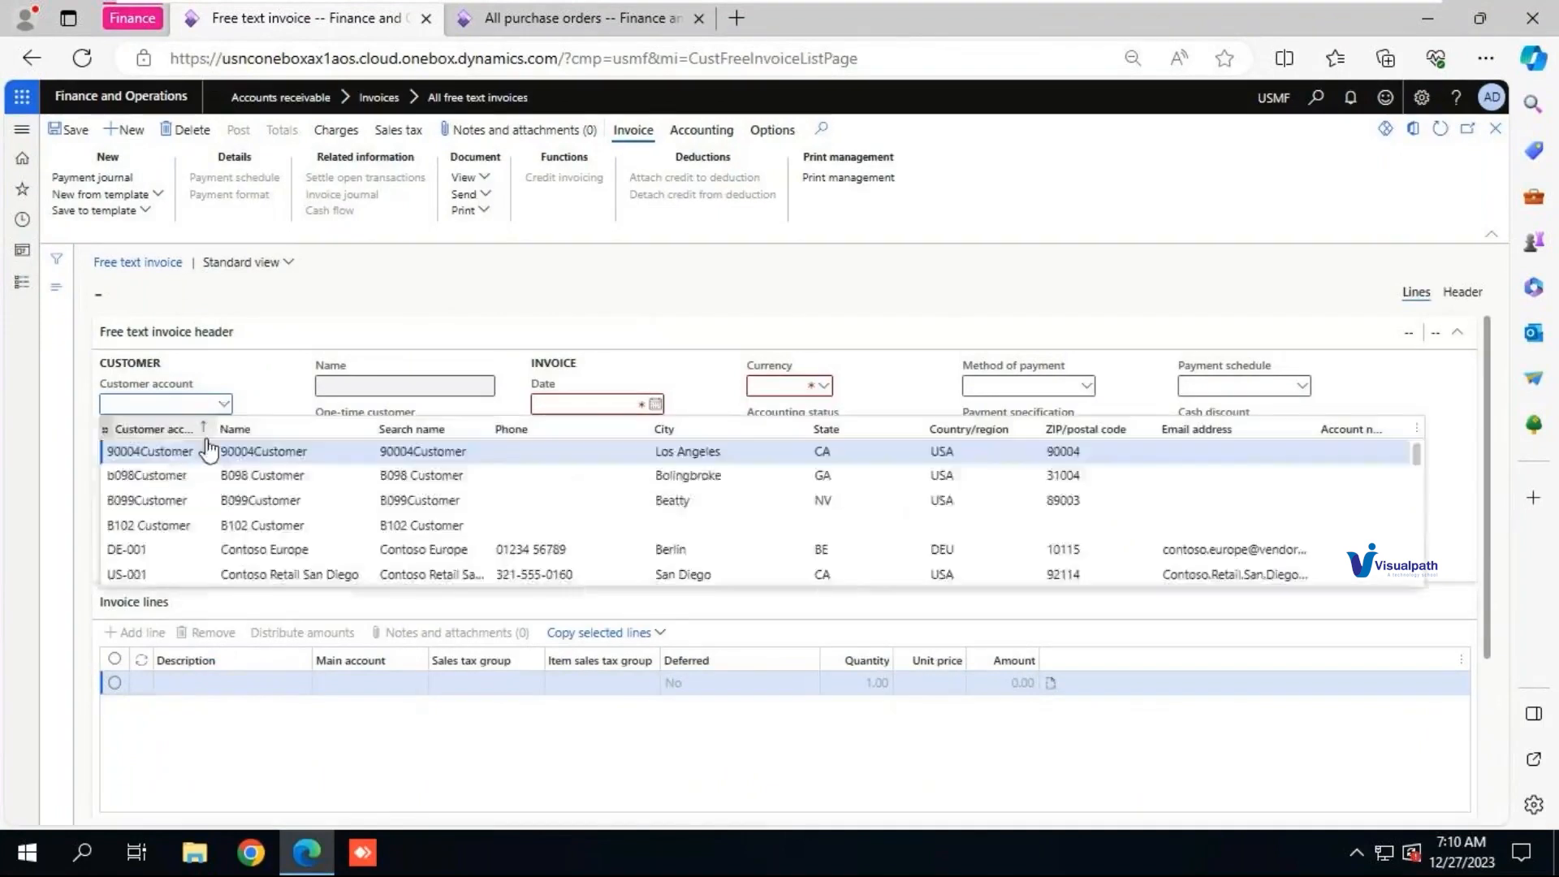
{"action": "left_click", "coordinate": [142, 573]}
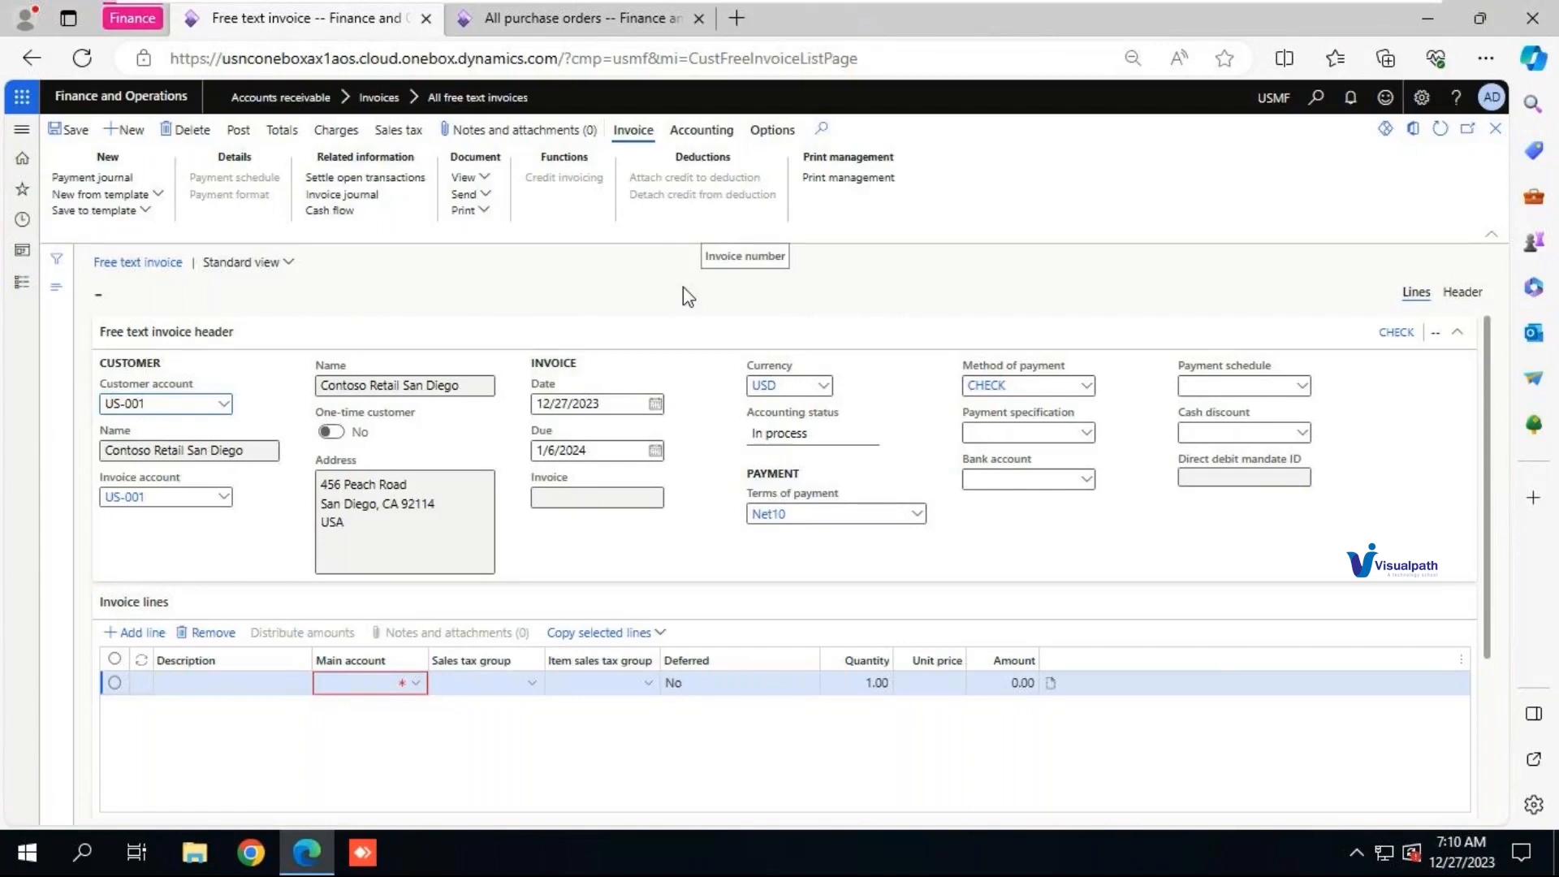
- Set the invoice line's main account to 401200 (Service Revenues) and check the selected account
{"action": "left_click", "coordinate": [414, 684]}
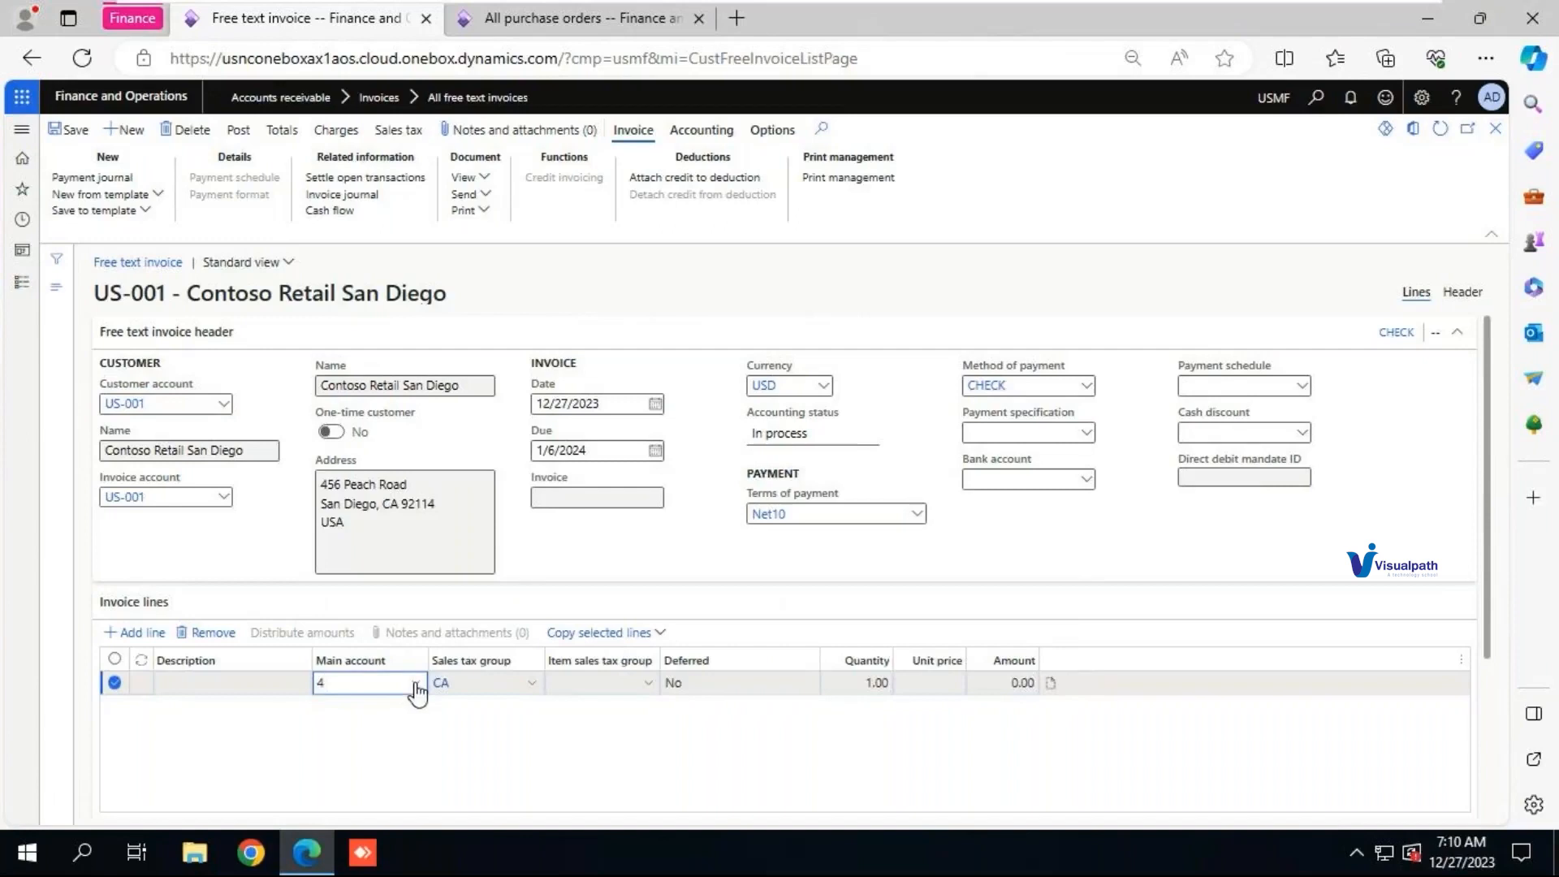
{"action": "left_click", "coordinate": [415, 685]}
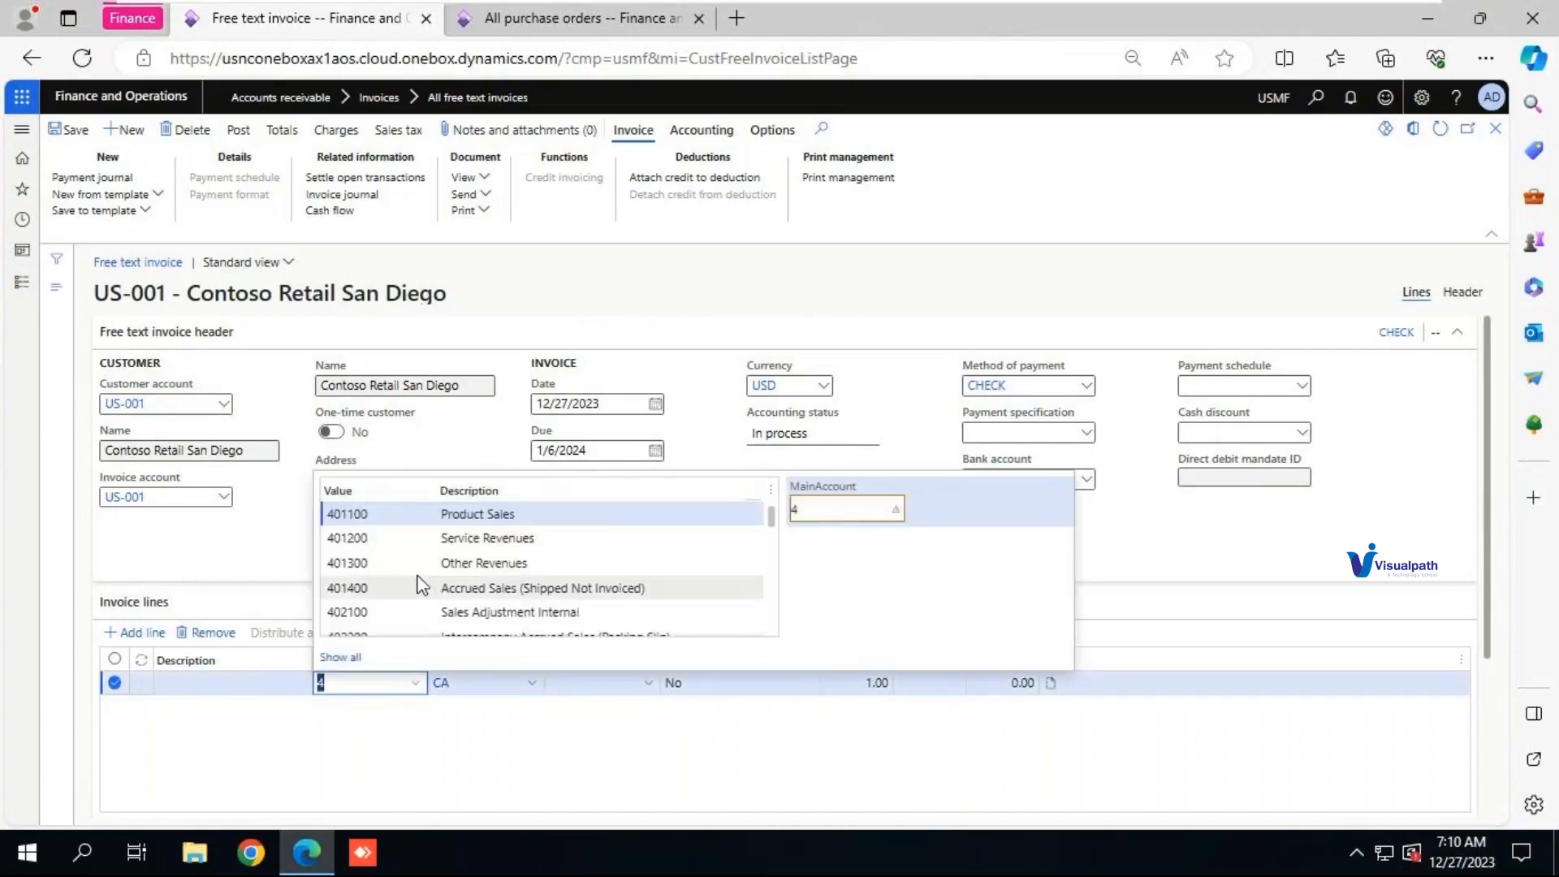
{"action": "left_click", "coordinate": [384, 538]}
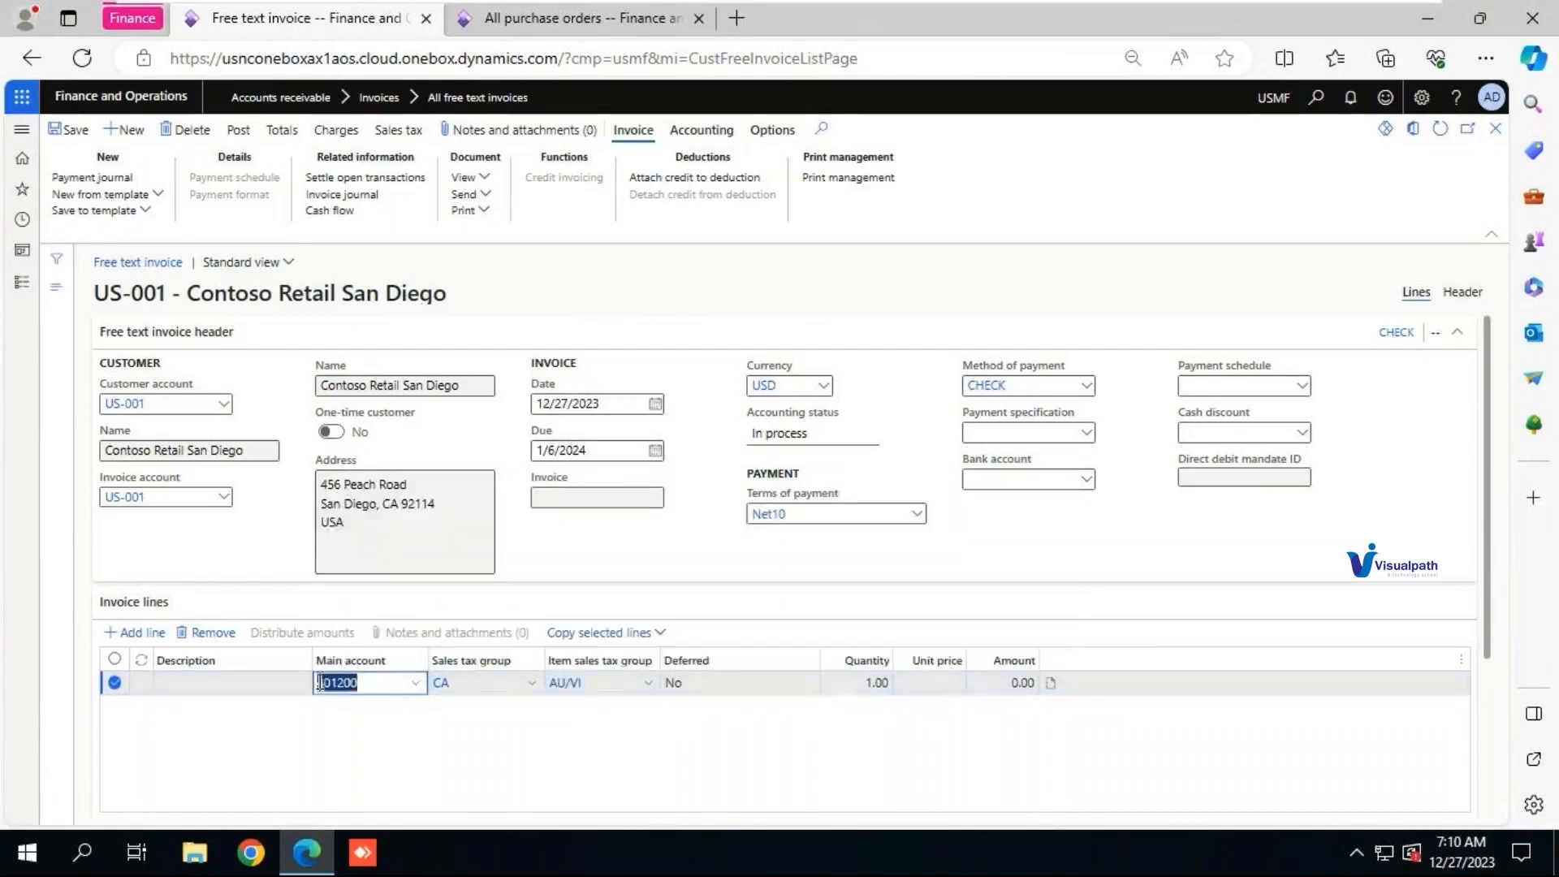
{"action": "left_click", "coordinate": [416, 683]}
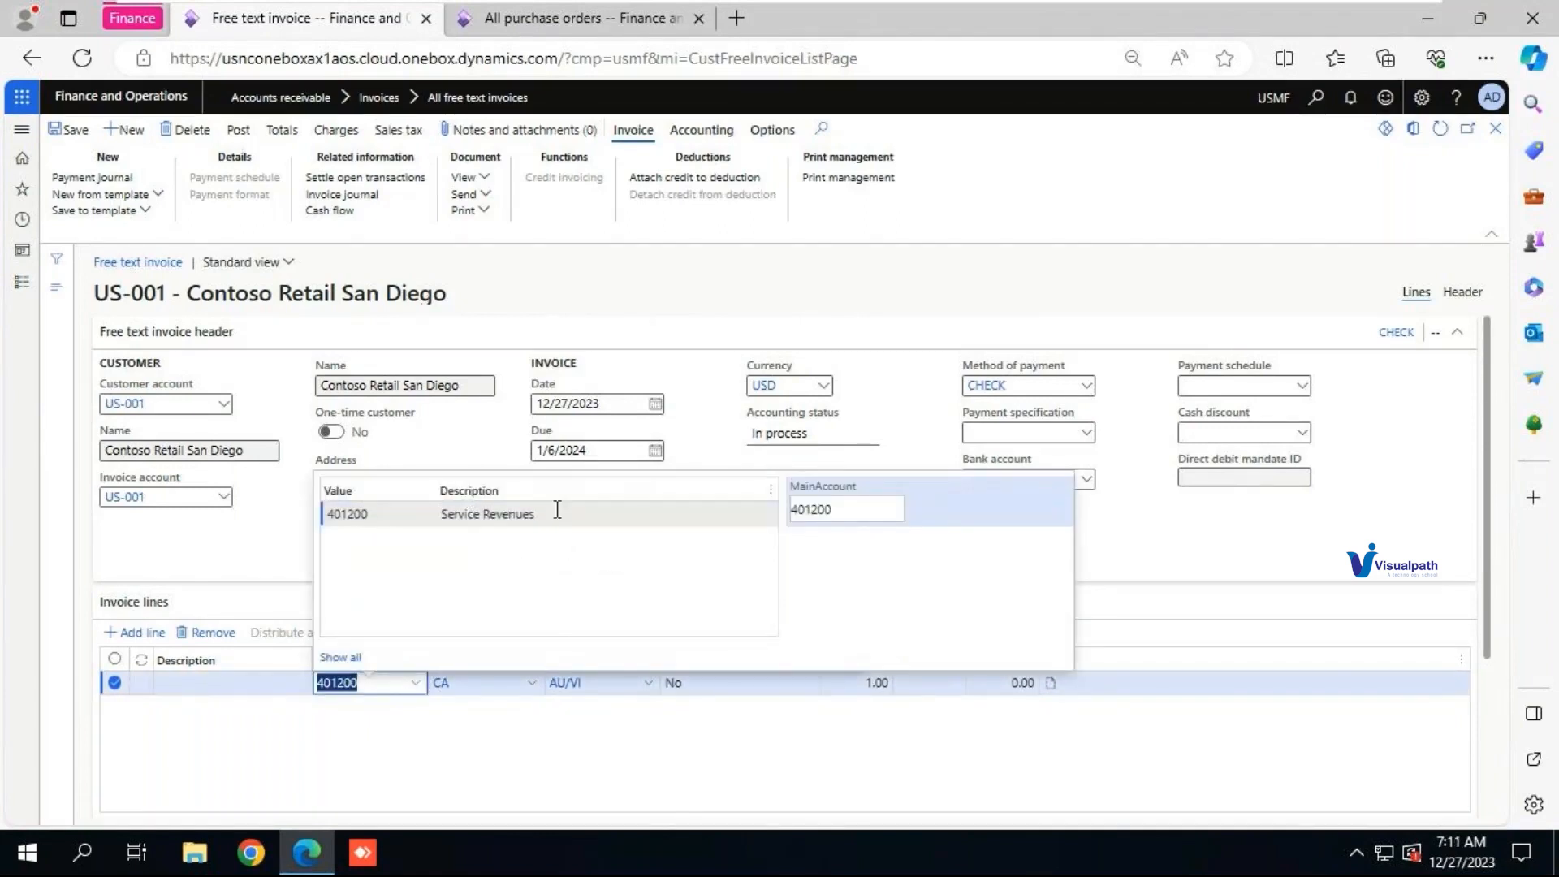
{"action": "left_click", "coordinate": [520, 744]}
- Enter "Washing machine repair" as the invoice line's description and set its unit price to 50.00
{"action": "left_click", "coordinate": [209, 682]}
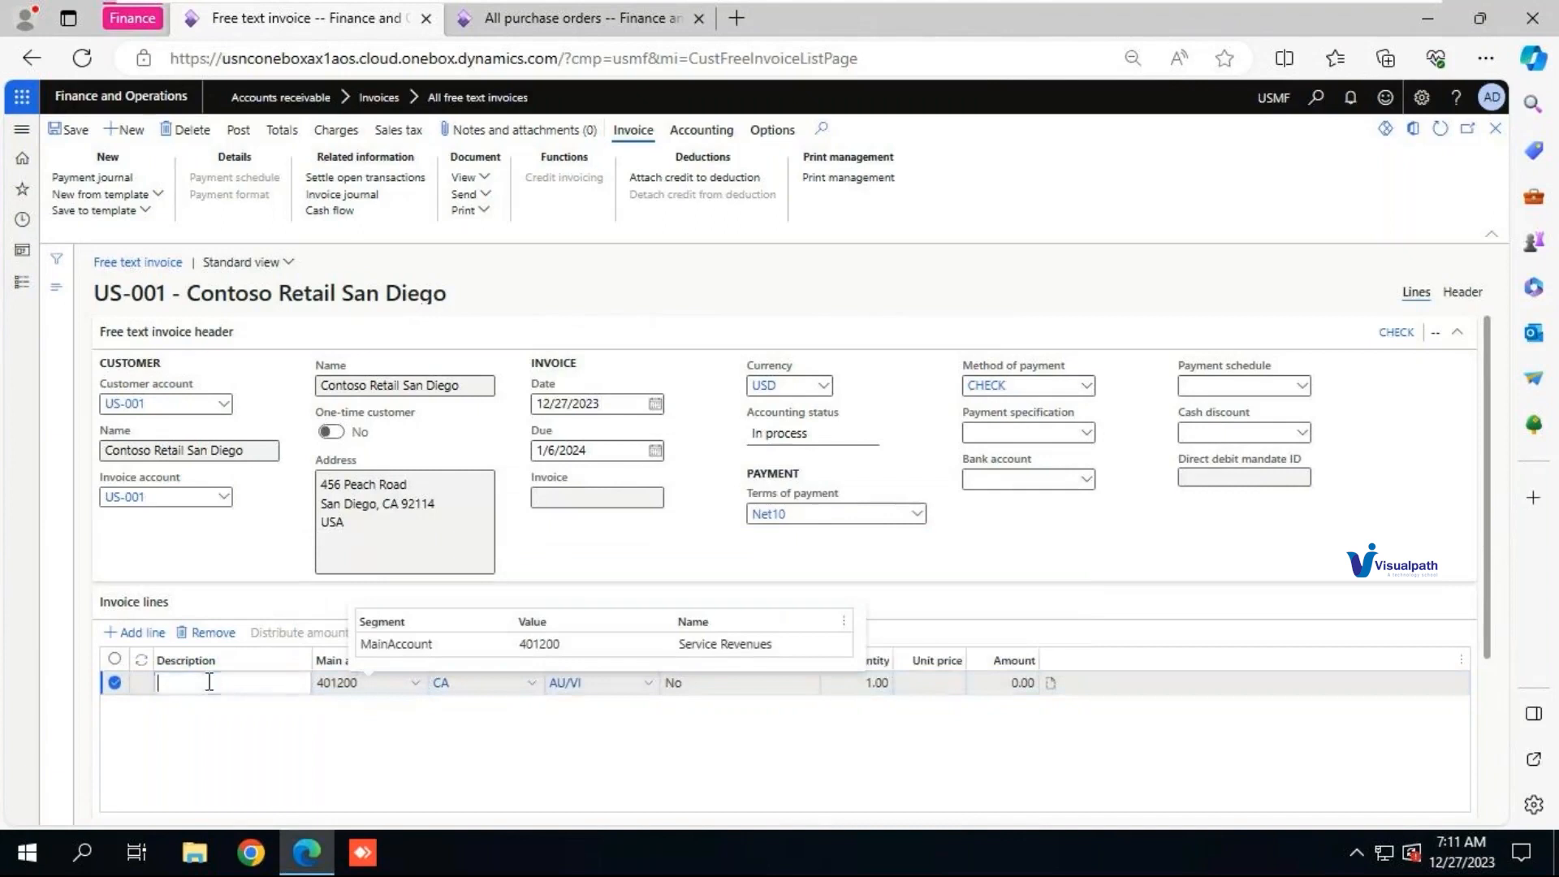
{"action": "type", "text": "Washing machine repair"}
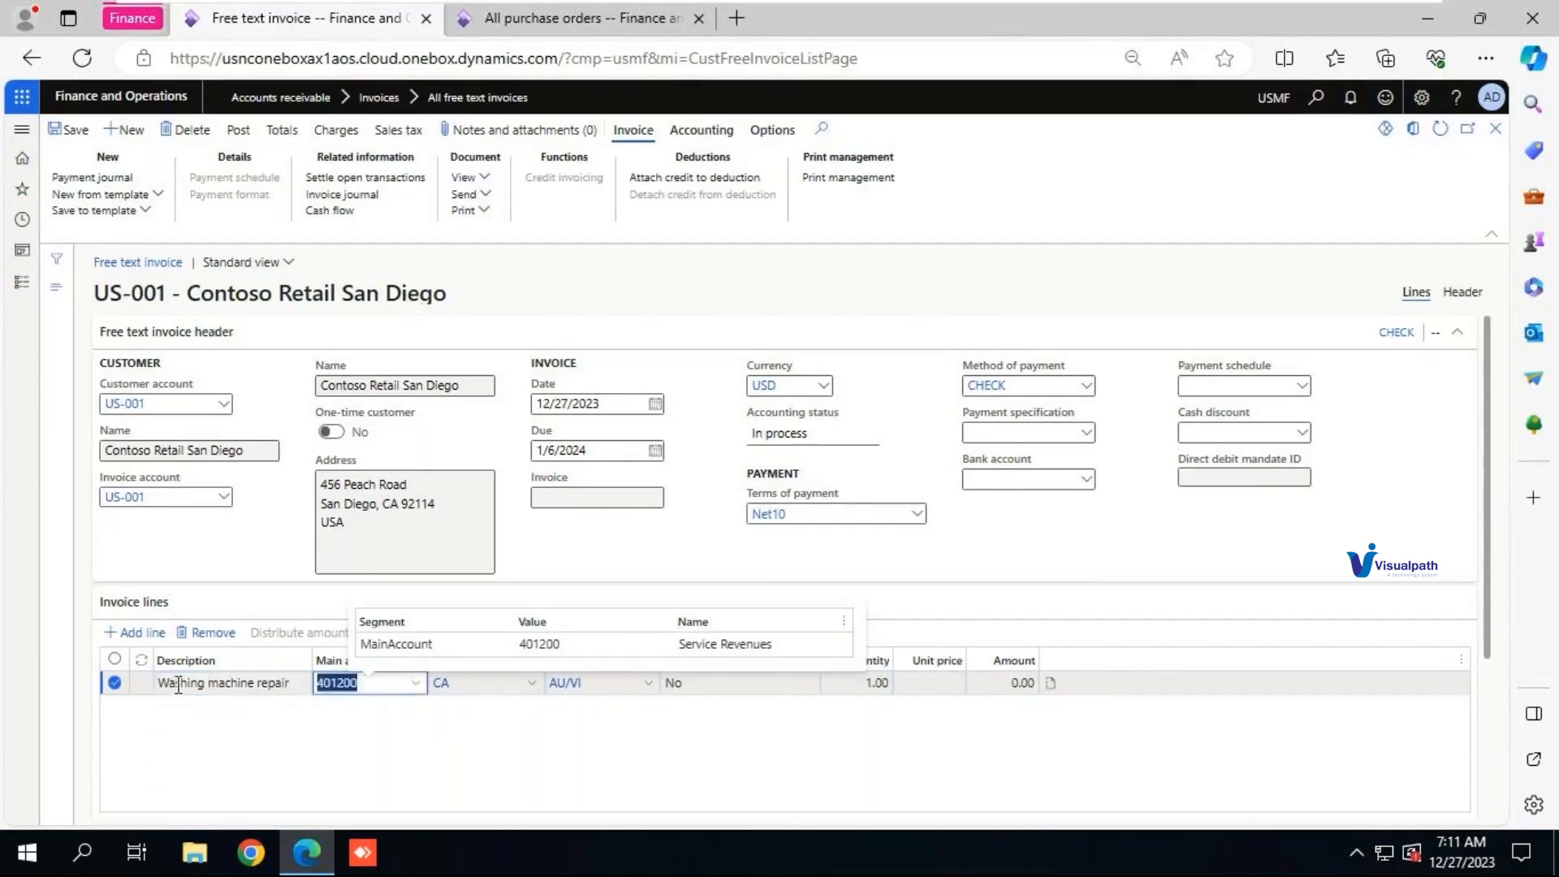
{"action": "left_click", "coordinate": [933, 688]}
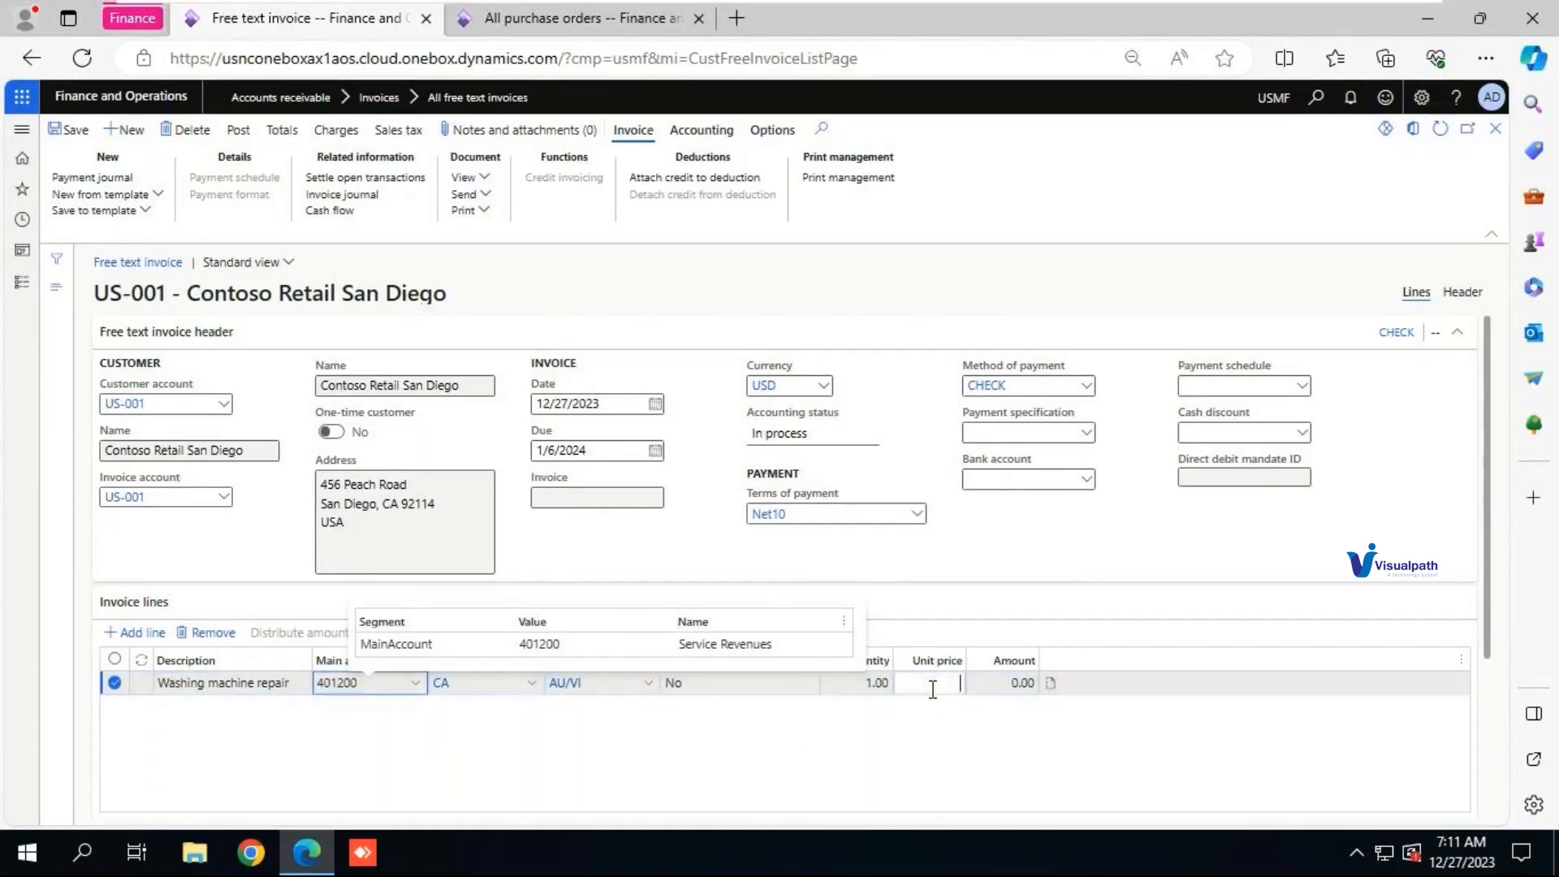
{"action": "key", "text": "Tab"}
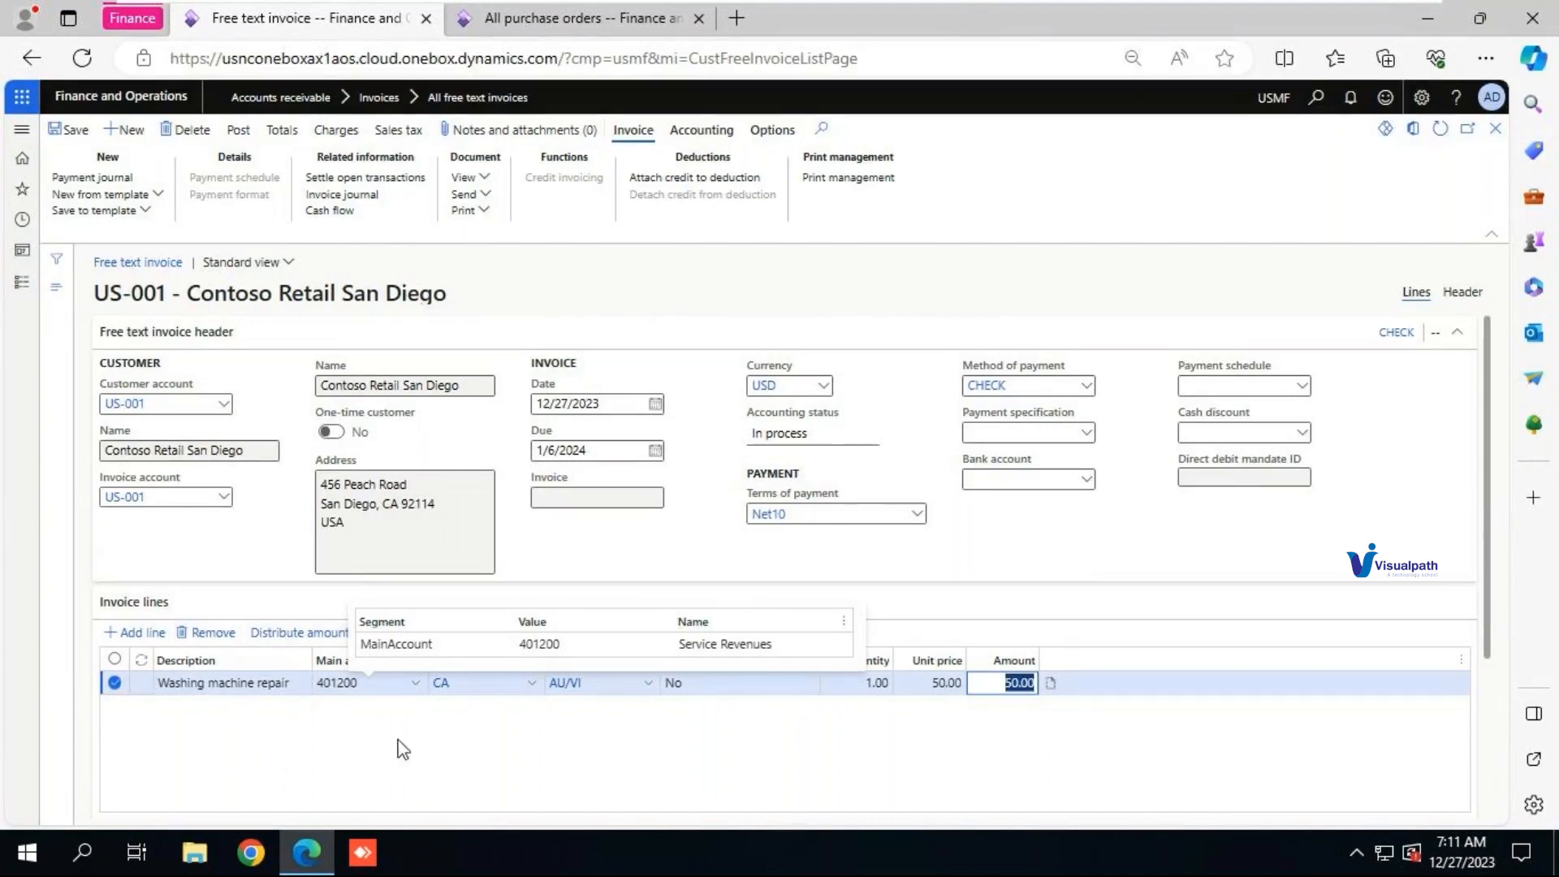
- Post the free text invoice with posting enabled and the Balance+All credit limit type
{"action": "left_click", "coordinate": [752, 282]}
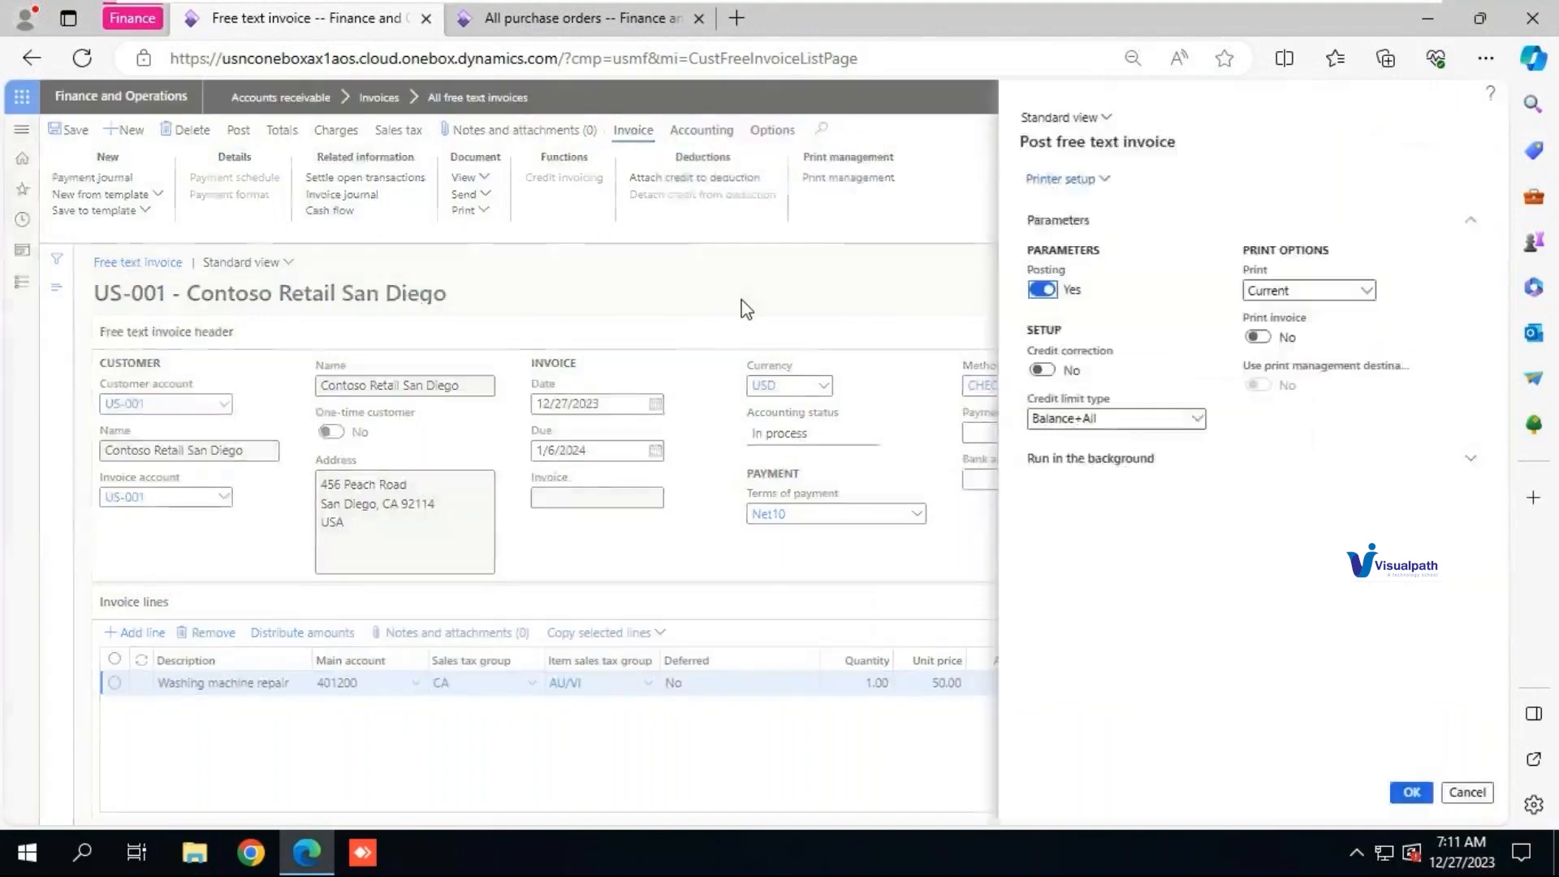
{"action": "left_click", "coordinate": [1413, 792]}
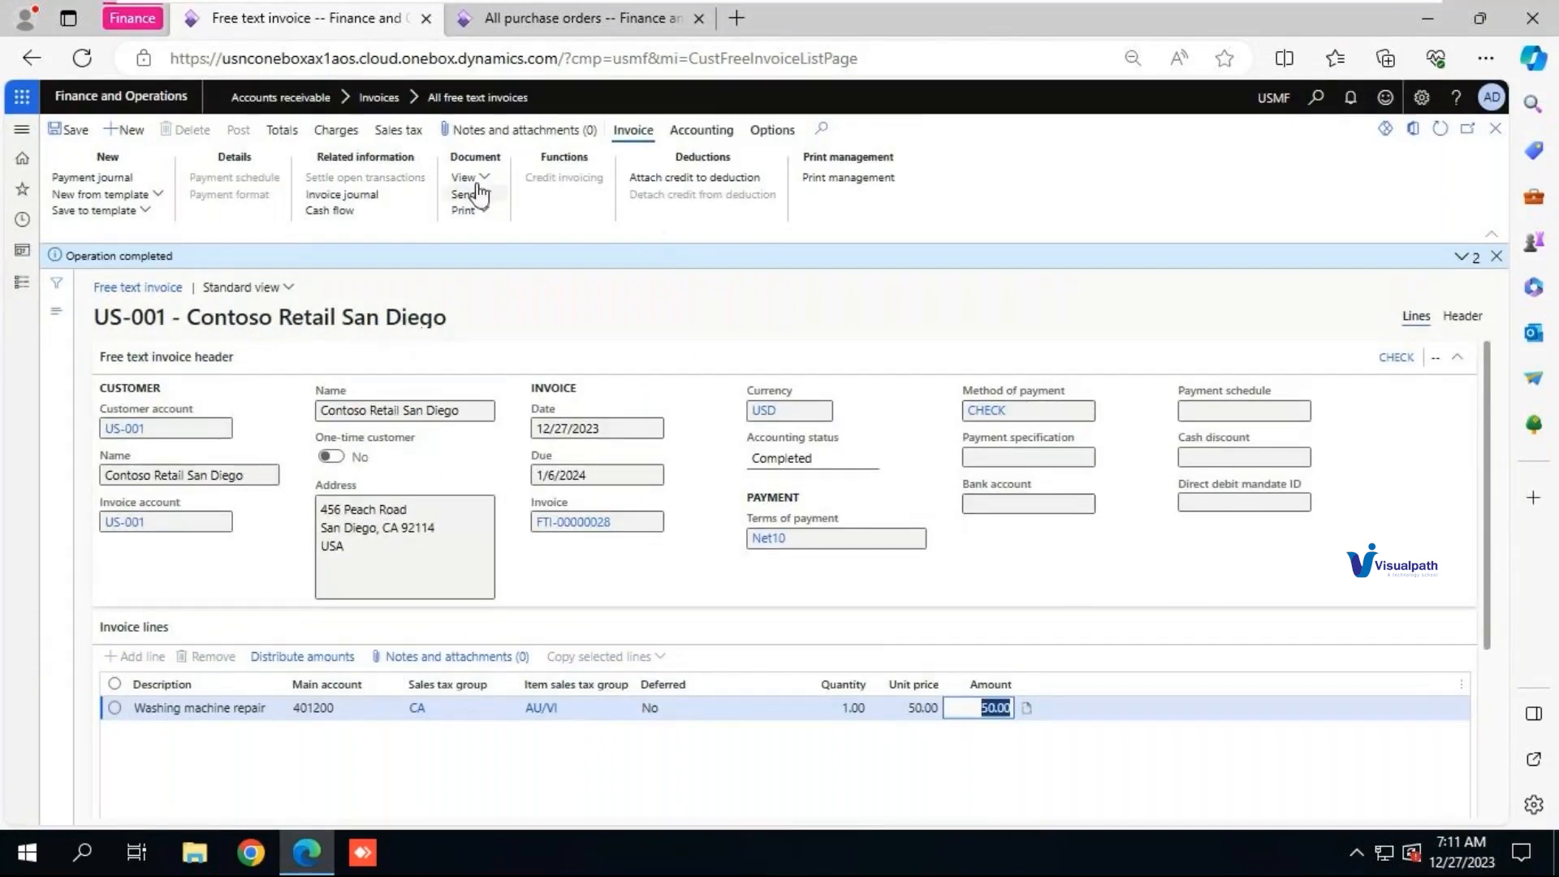
- Open the posted invoice's voucher transactions, and in the second browser tab open General ledger's Subledger journal entries not yet transferred
{"action": "left_click", "coordinate": [353, 199]}
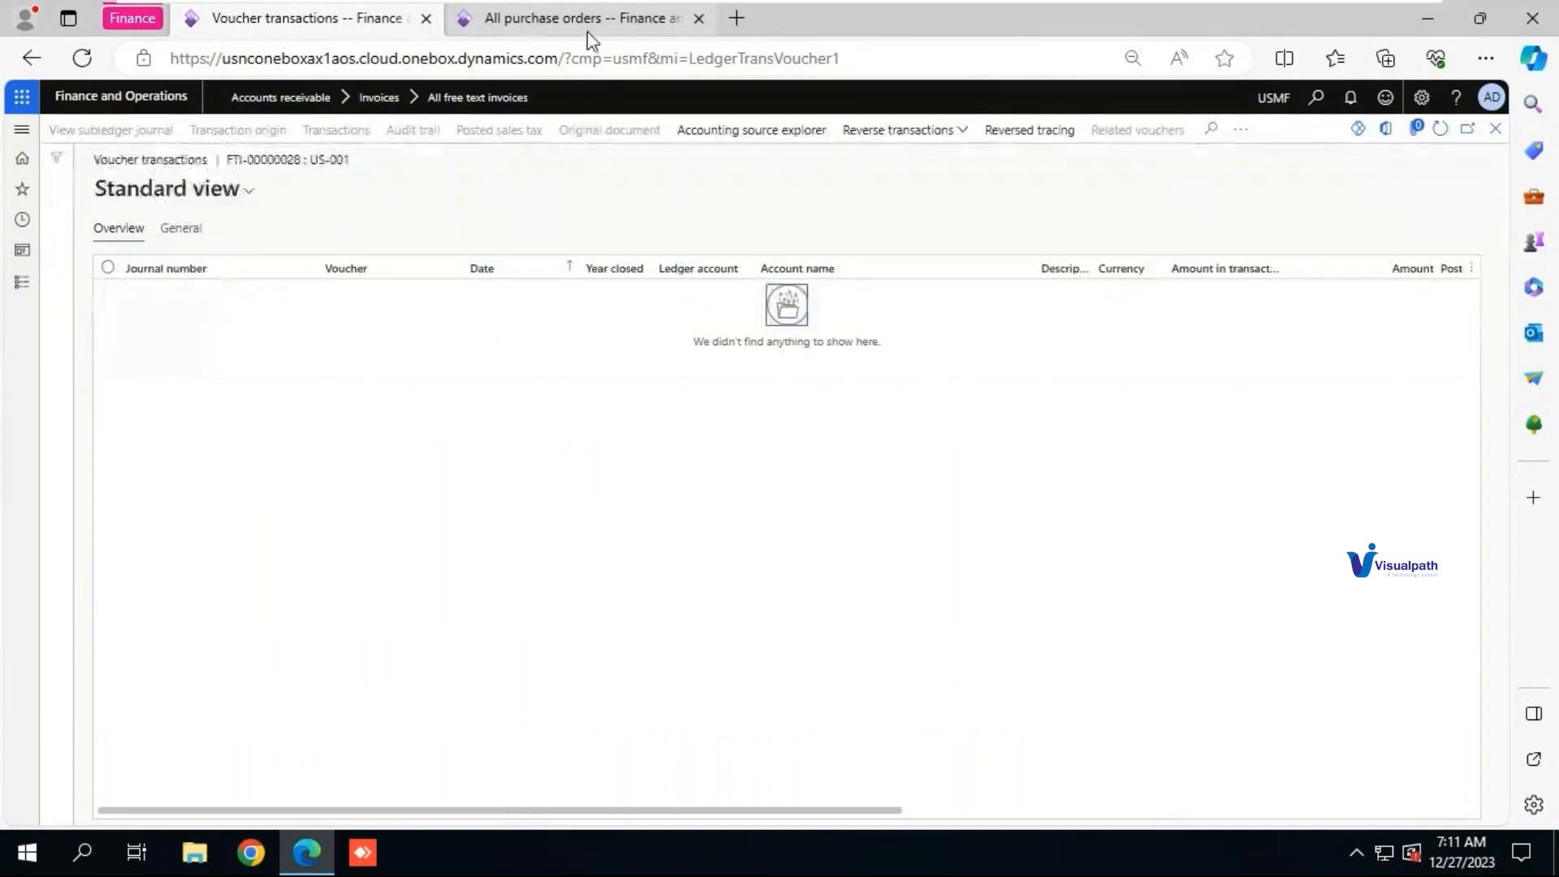
{"action": "left_click", "coordinate": [587, 31]}
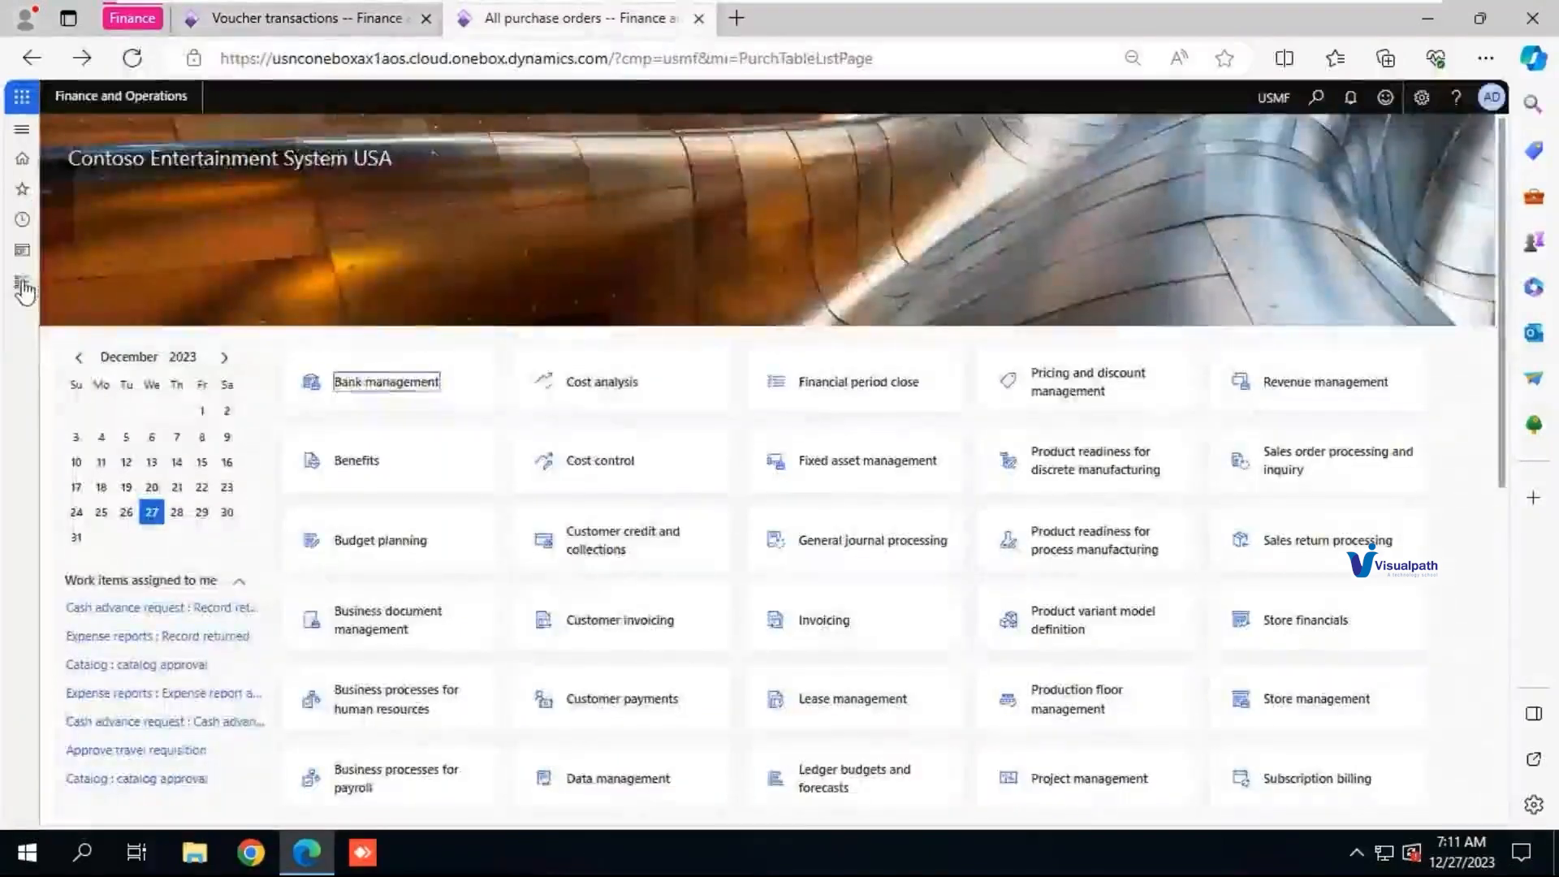
{"action": "left_click", "coordinate": [23, 286]}
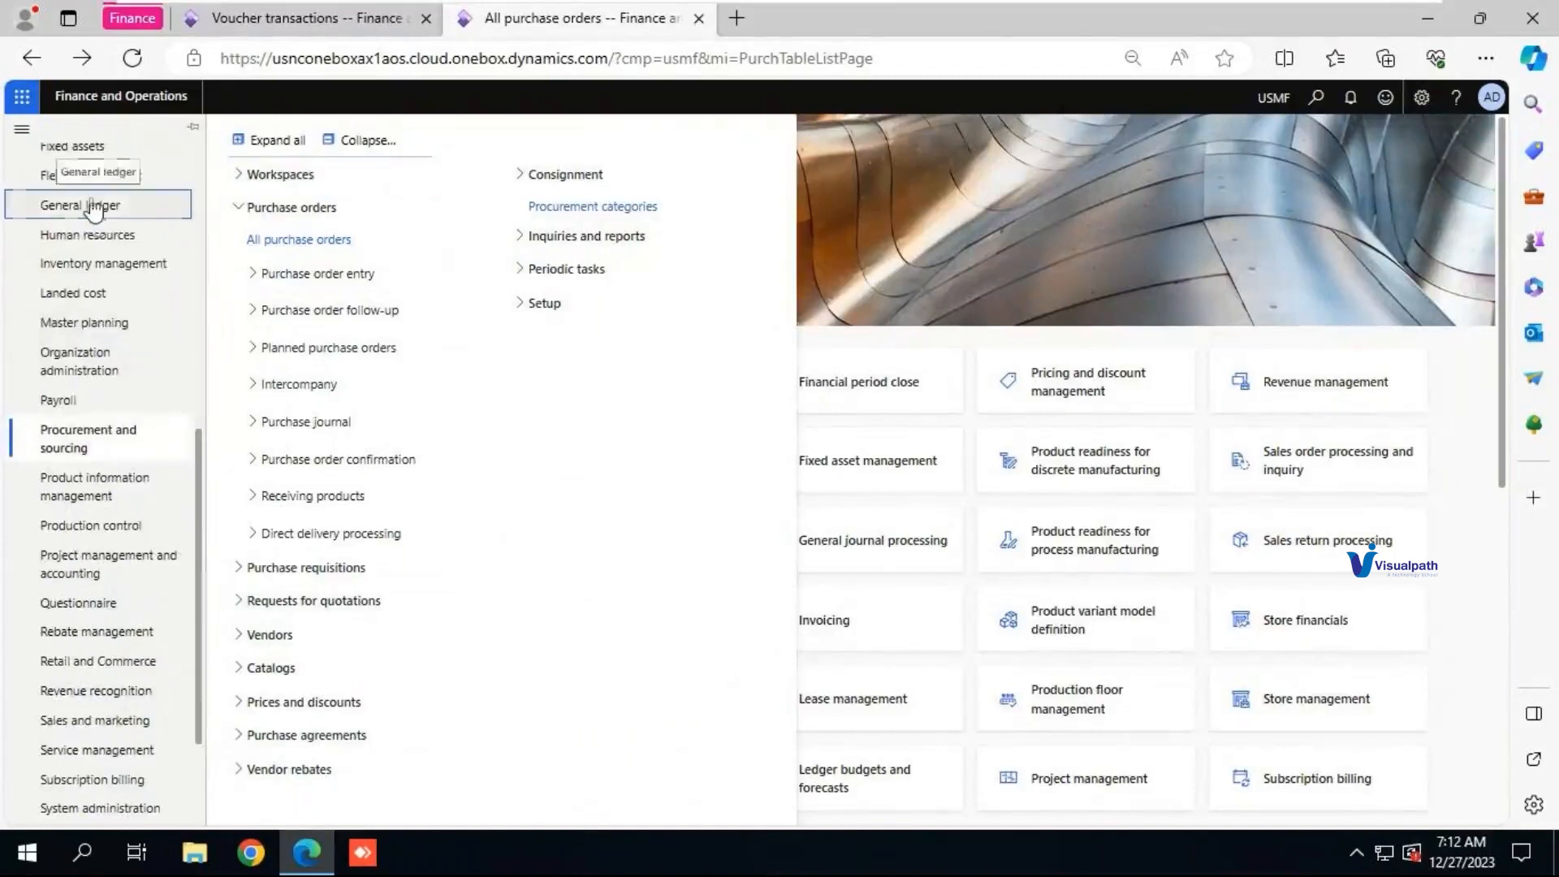
{"action": "left_click", "coordinate": [94, 209]}
{"action": "left_click", "coordinate": [389, 140]}
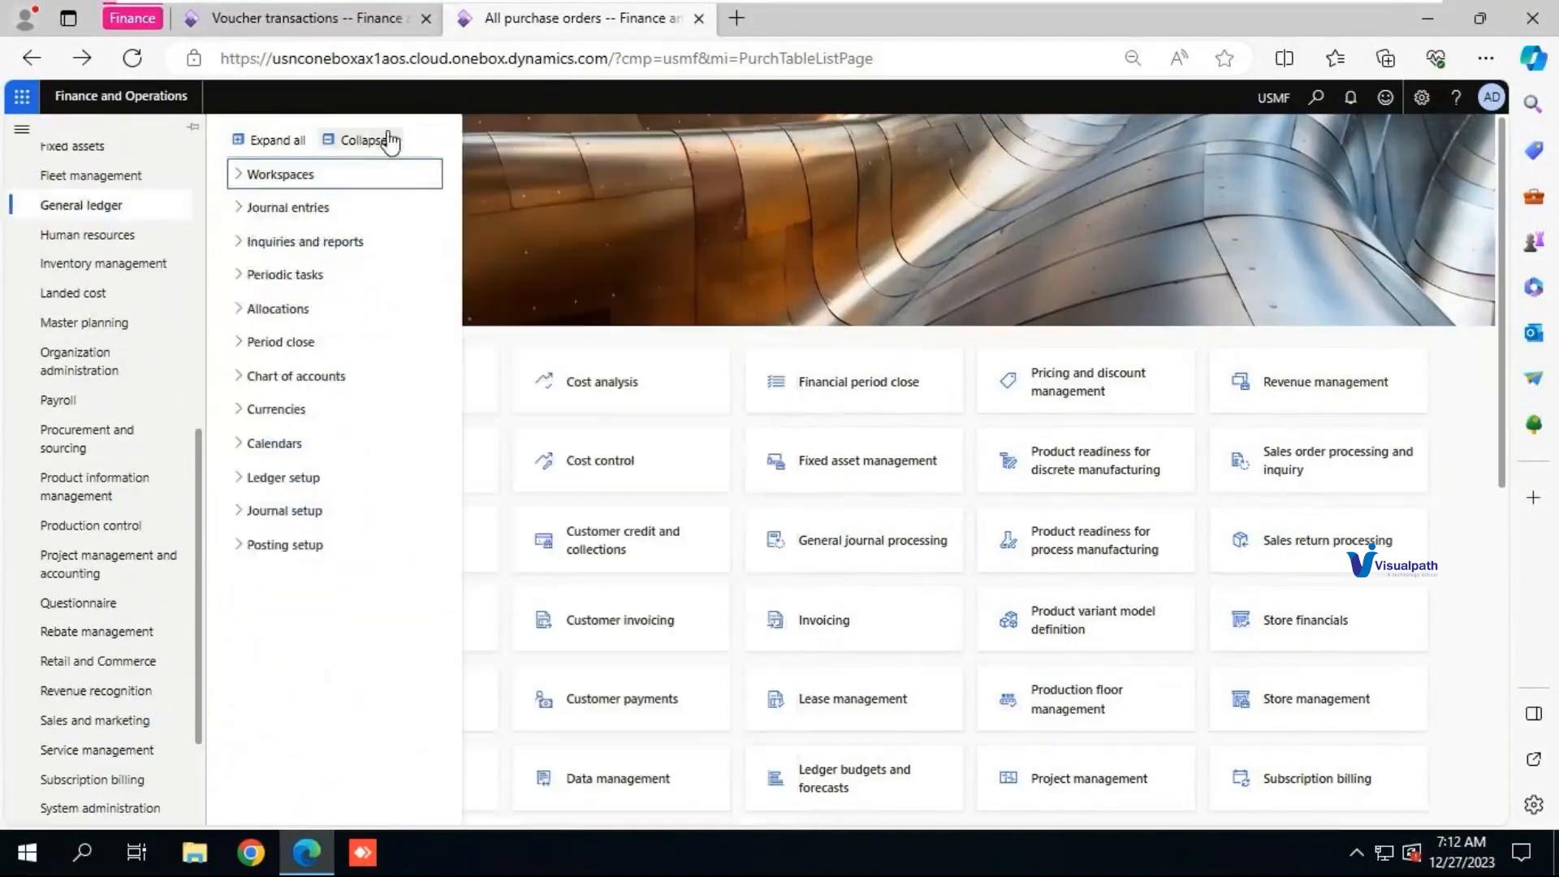
{"action": "left_click", "coordinate": [284, 276]}
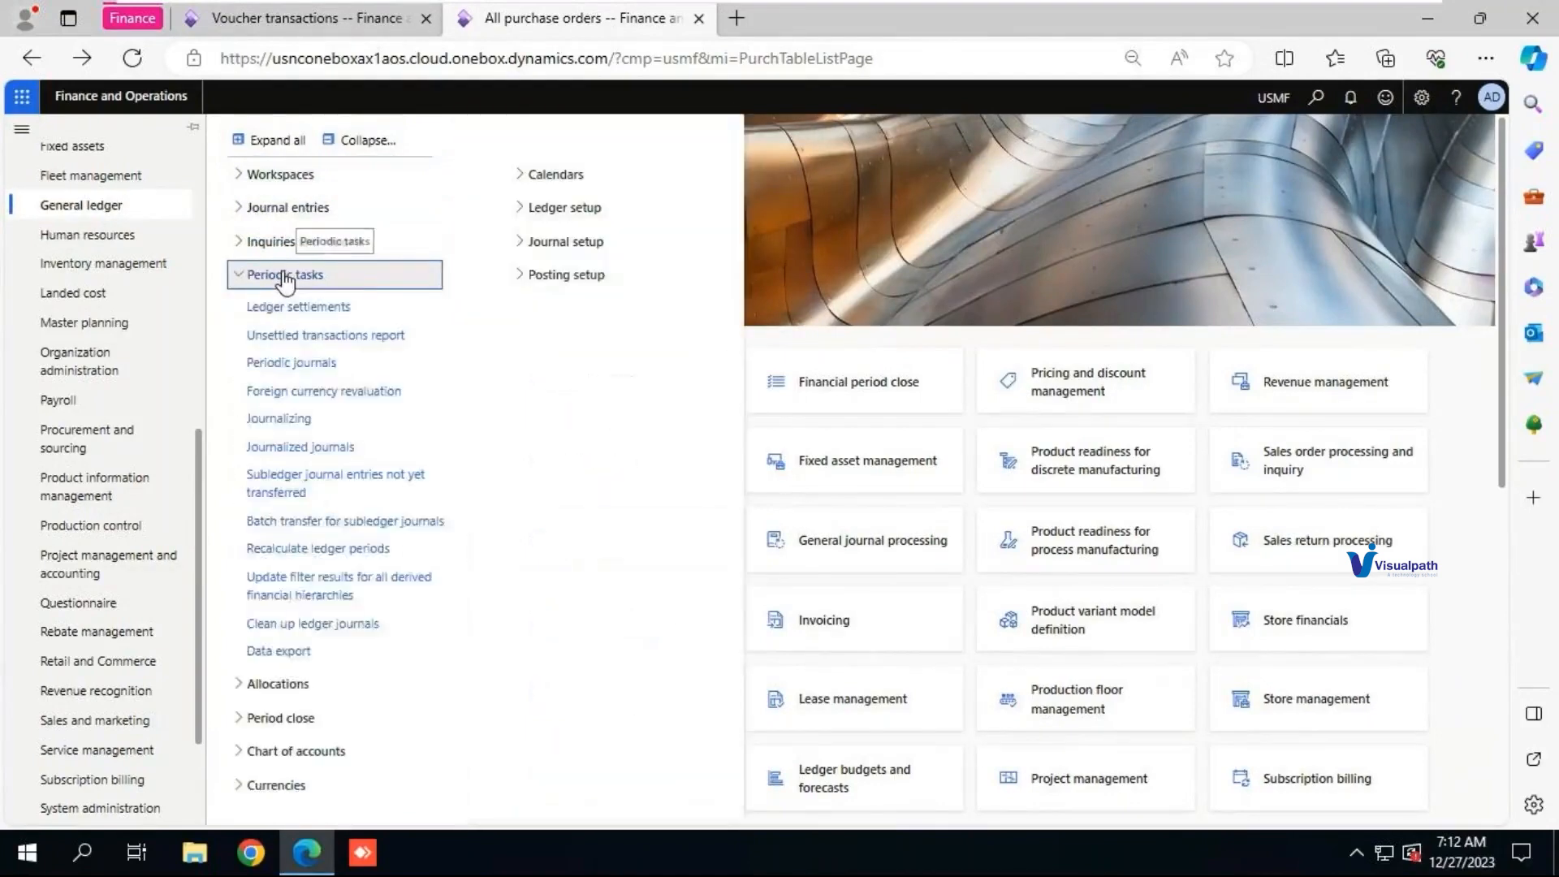
{"action": "left_click", "coordinate": [309, 483]}
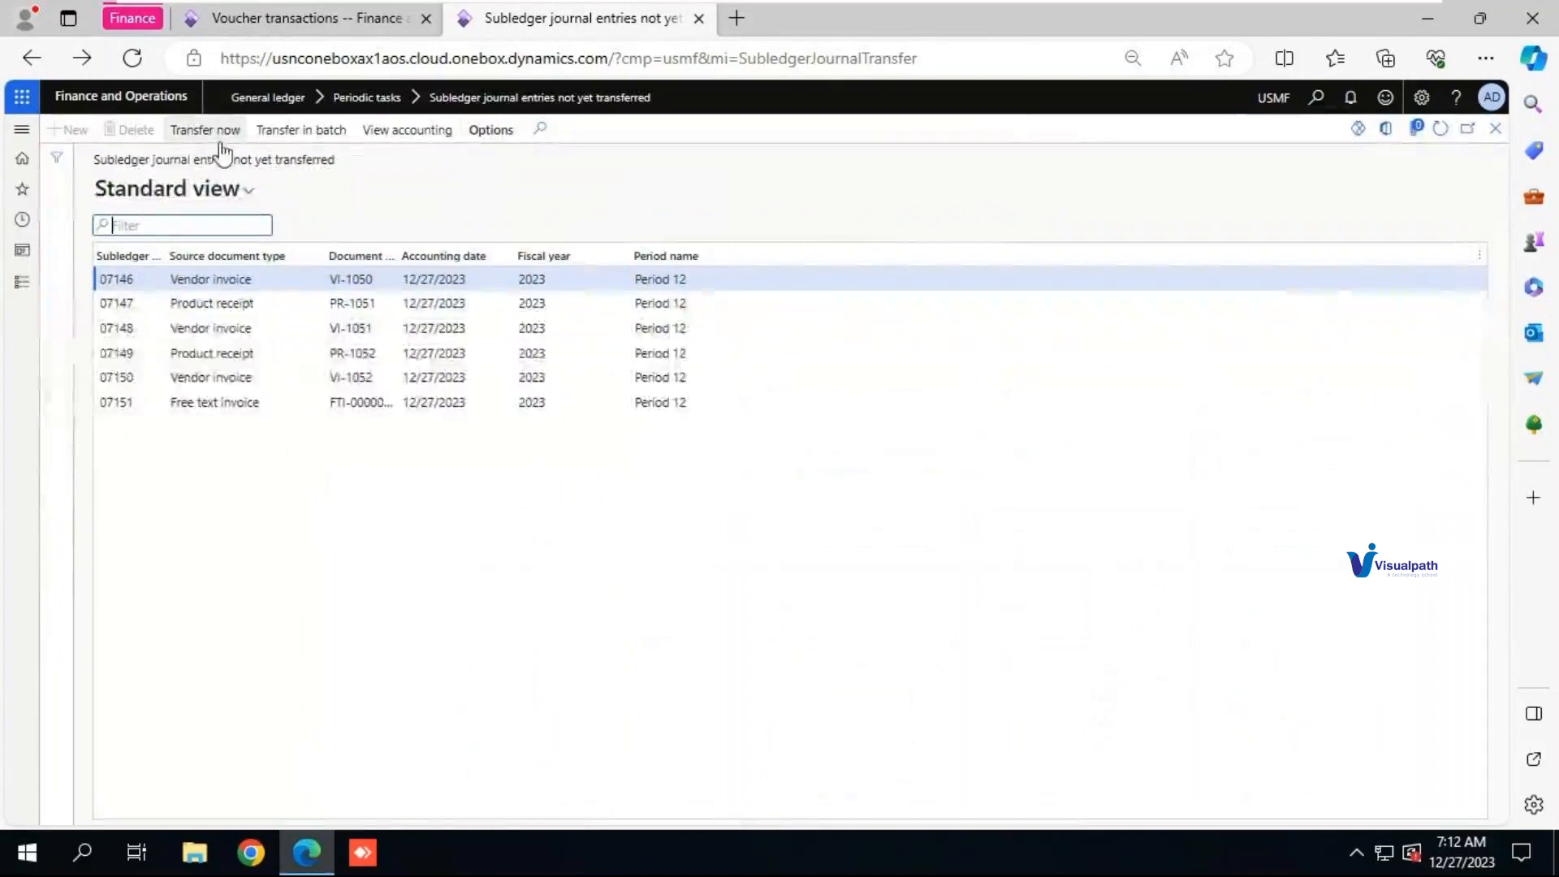
- Transfer all the listed subledger journal entries to the general ledger immediately, including the free text invoice
{"action": "left_click", "coordinate": [218, 136]}
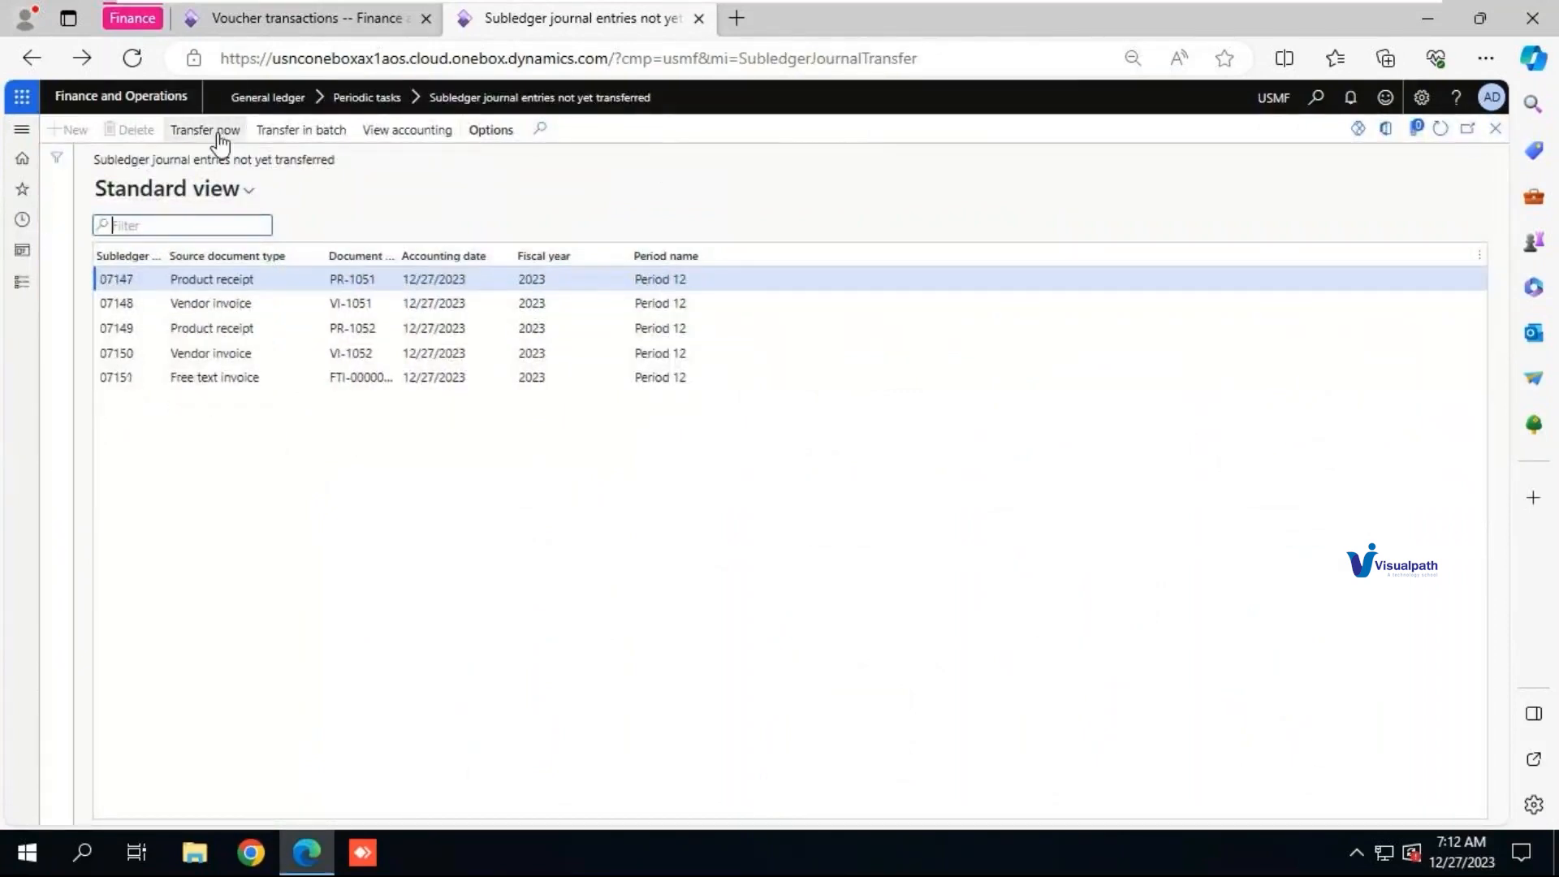
{"action": "left_click", "coordinate": [218, 136]}
{"action": "left_click", "coordinate": [219, 135]}
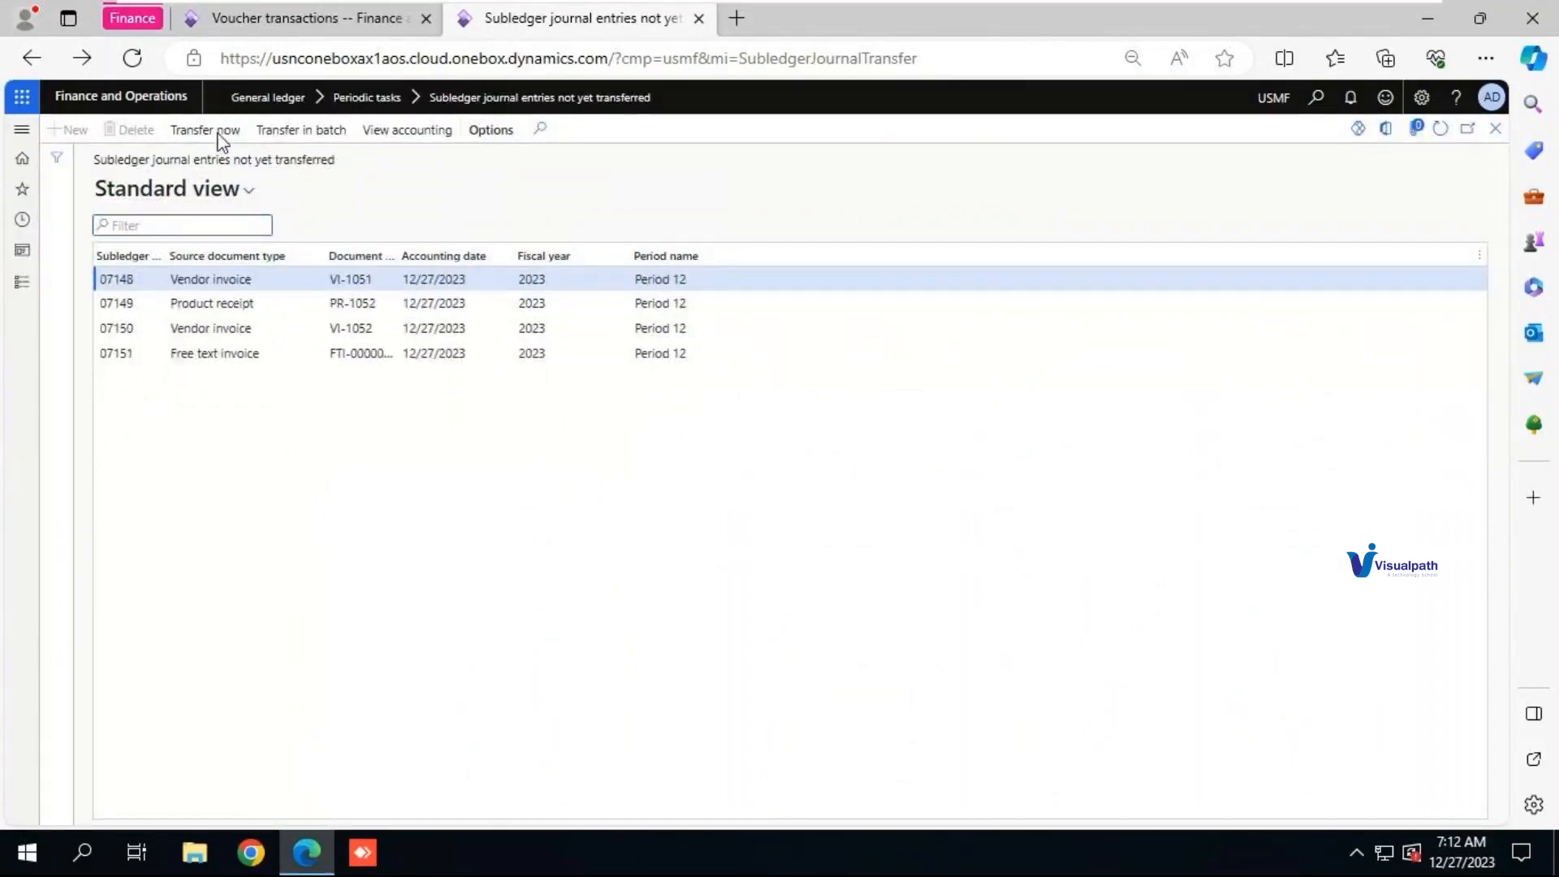
{"action": "left_click", "coordinate": [218, 136]}
{"action": "left_click", "coordinate": [218, 135]}
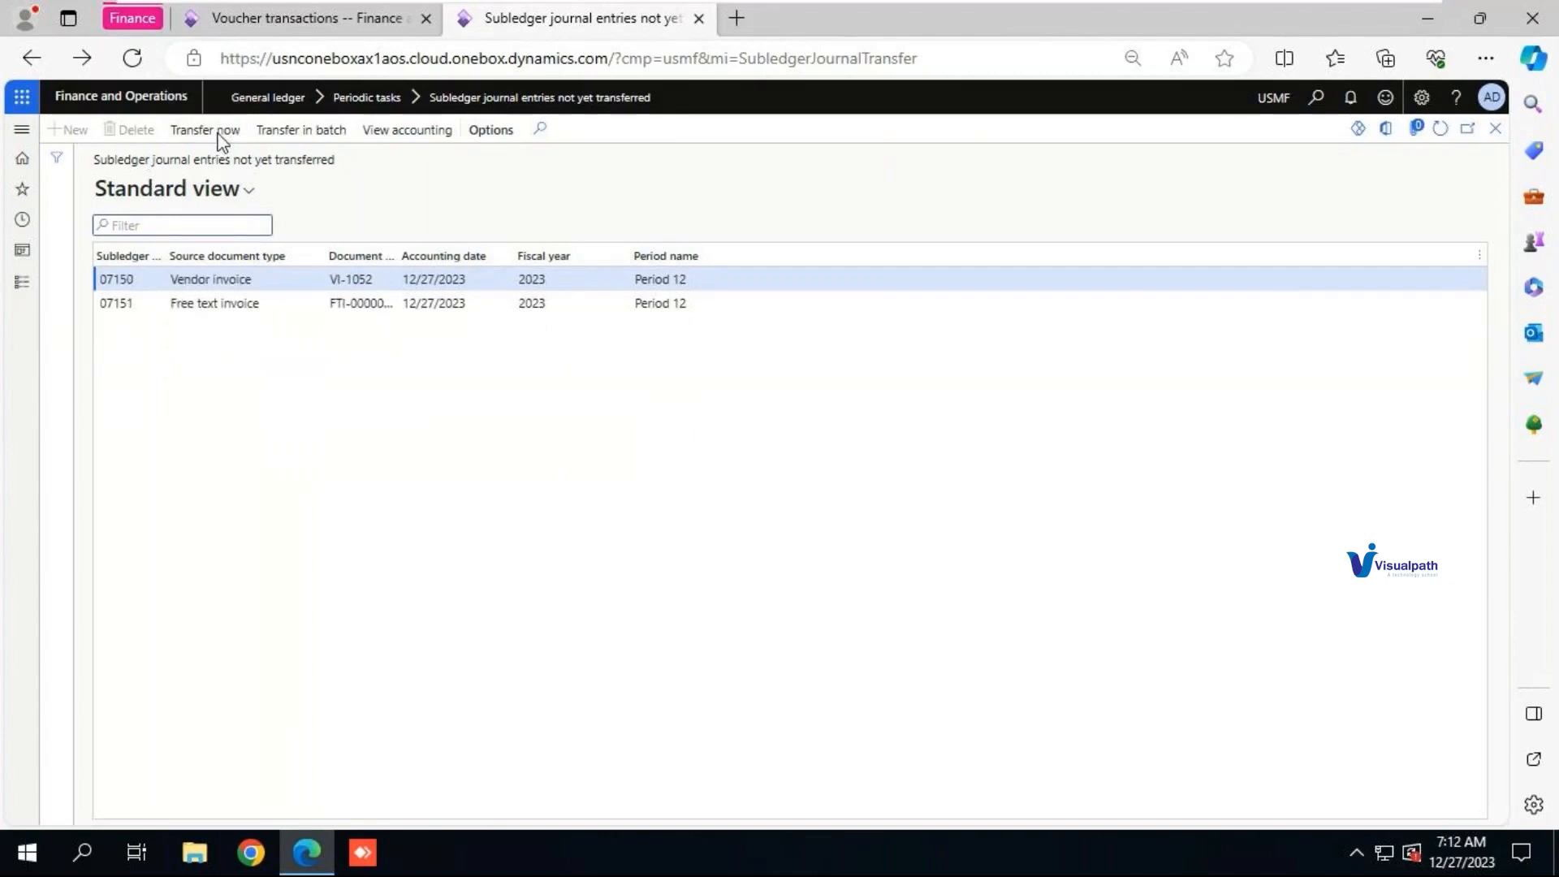
{"action": "left_click", "coordinate": [218, 135]}
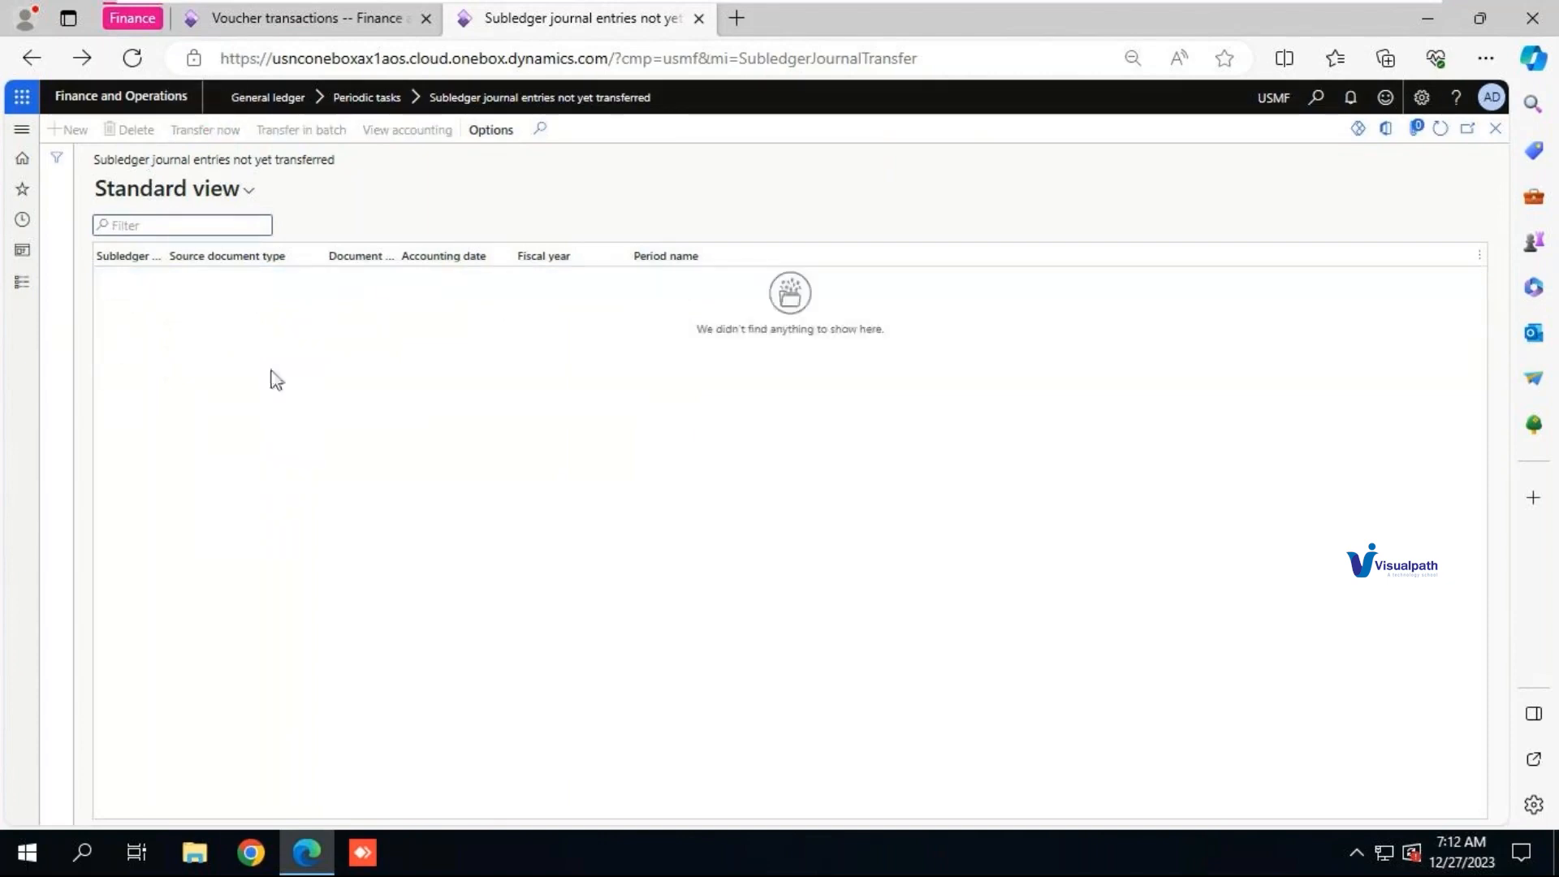
- Refresh the free text invoice's voucher transactions and examine the posting type and amount of the receivable, revenue and sales tax lines
{"action": "left_click", "coordinate": [313, 36]}
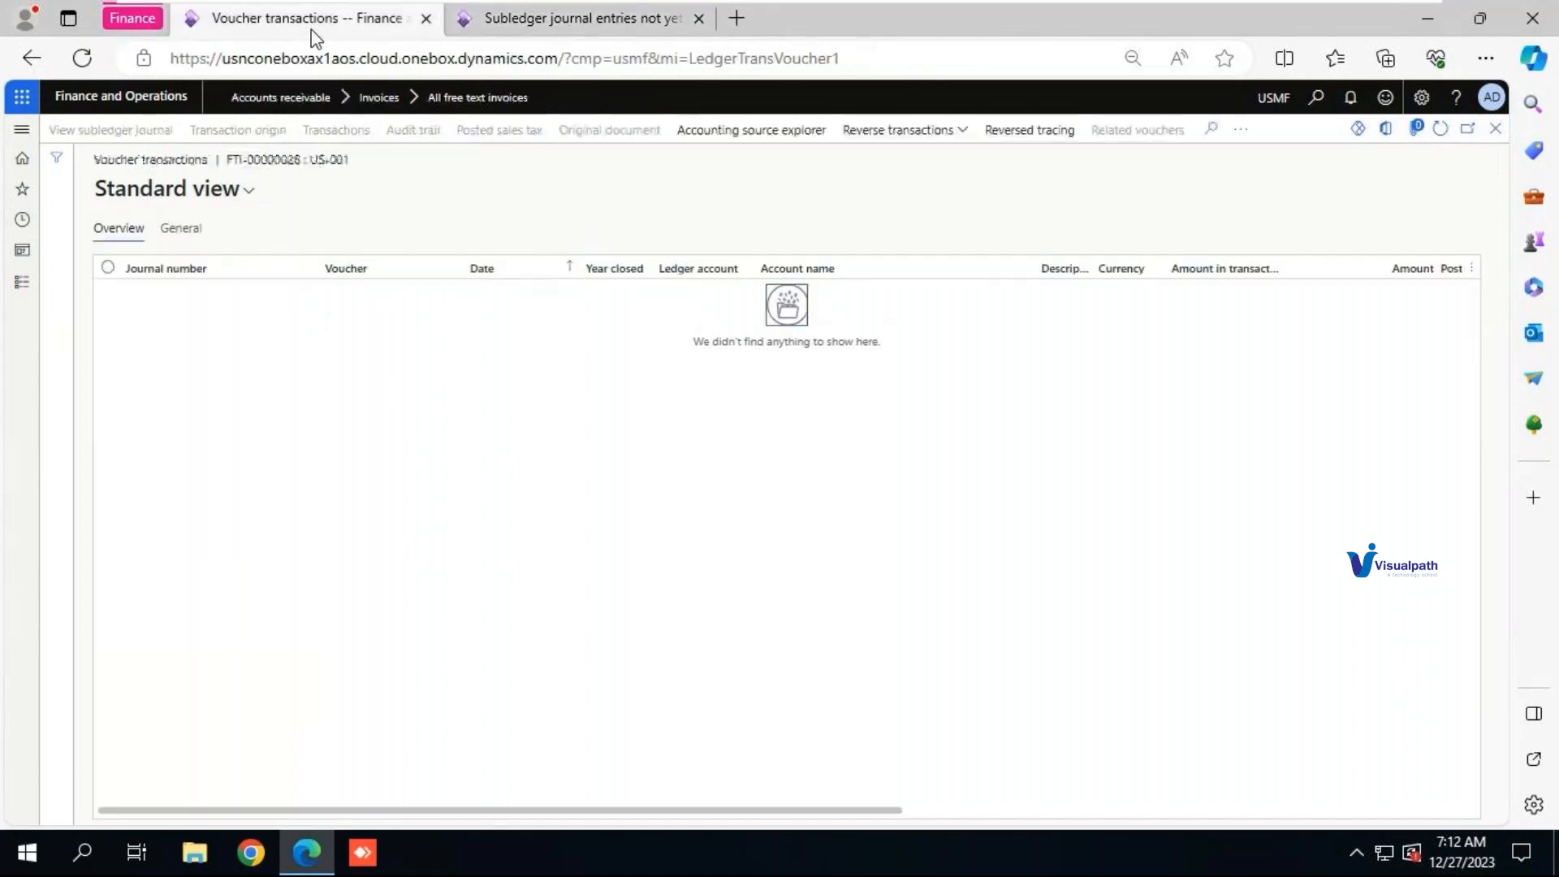
{"action": "left_click", "coordinate": [1440, 132]}
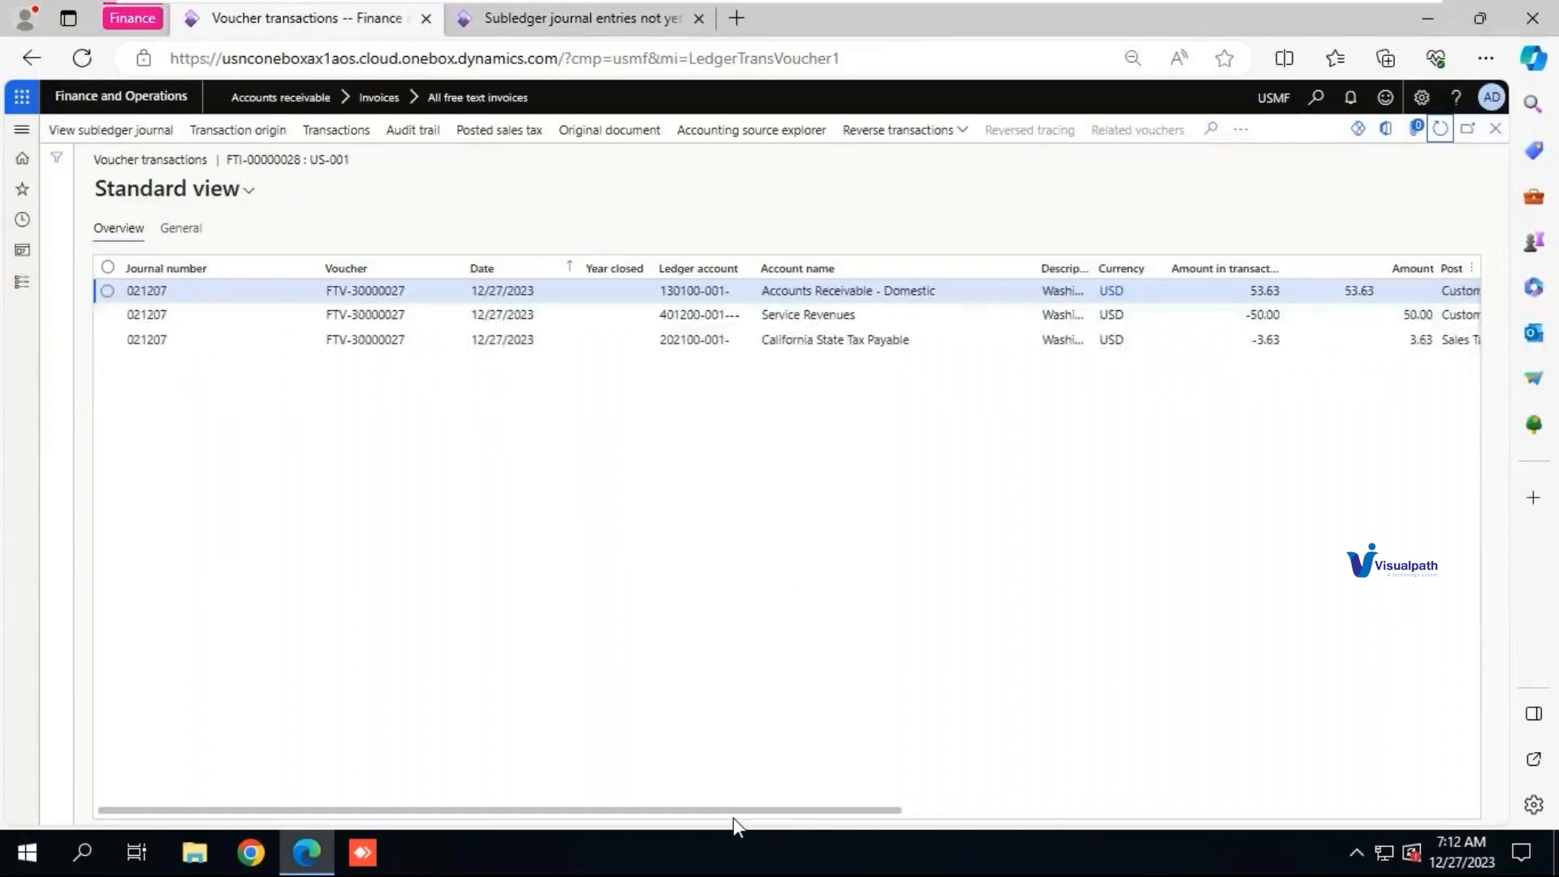
{"action": "left_click_drag", "start_coordinate": [733, 810], "coordinate": [1037, 810]}
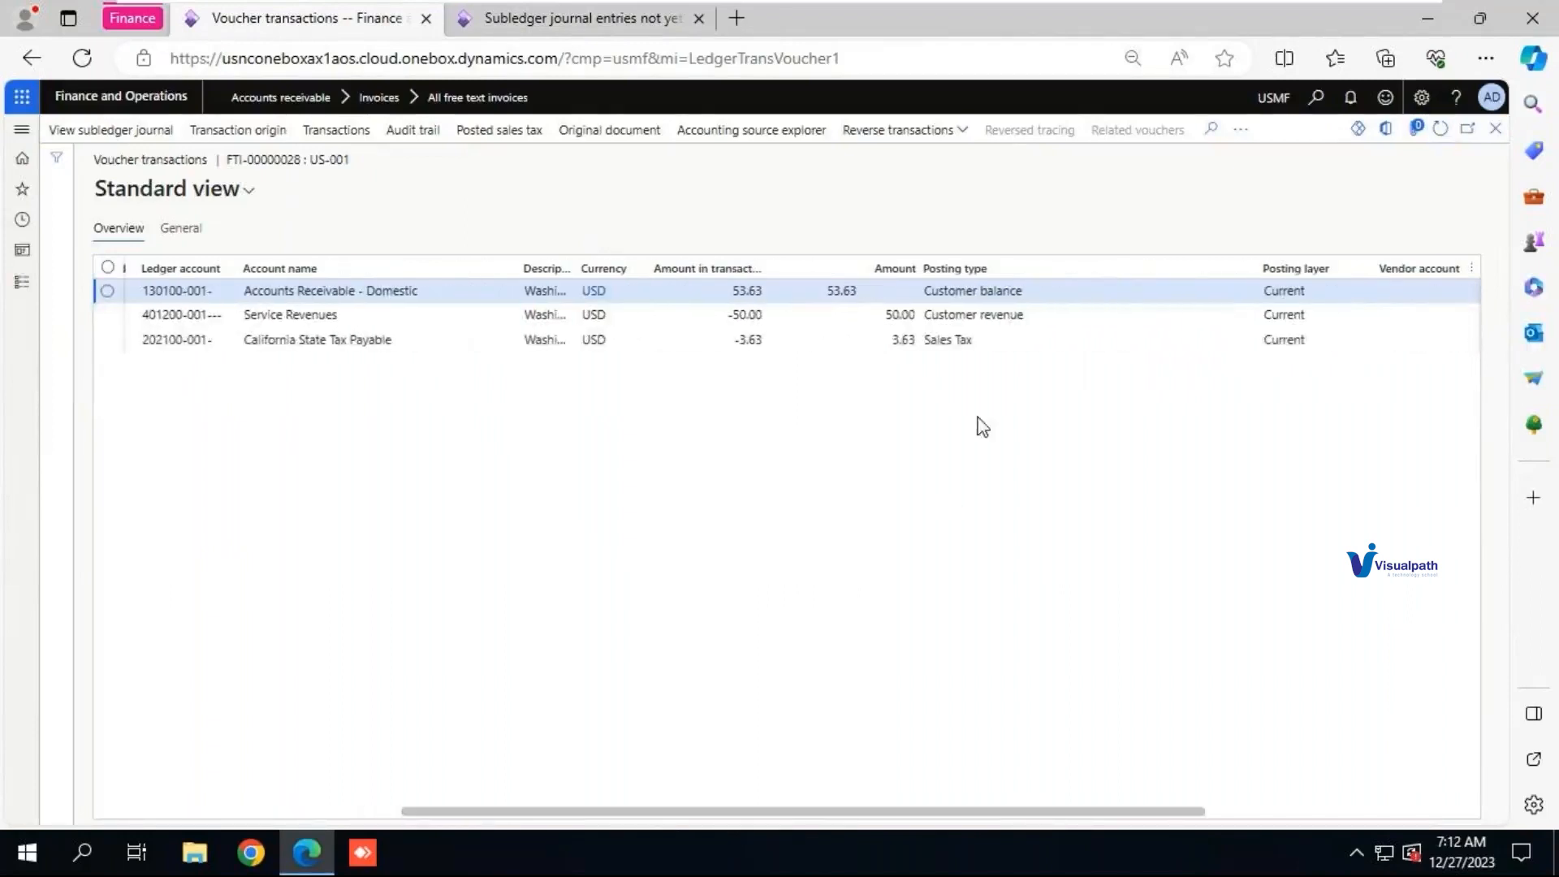
{"action": "left_click", "coordinate": [1031, 293]}
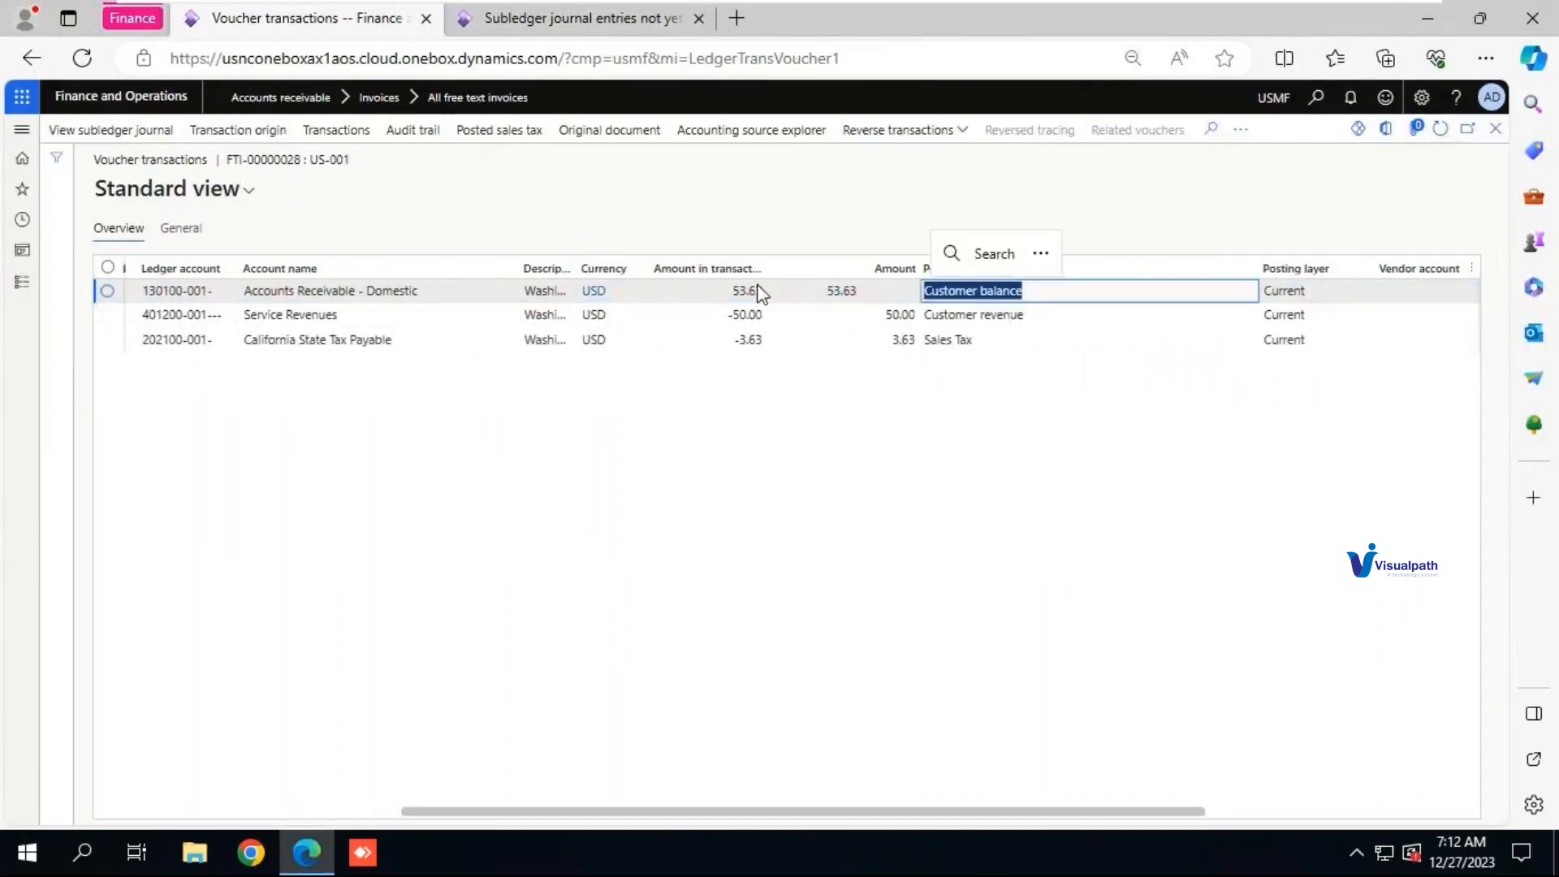
{"action": "left_click", "coordinate": [751, 290]}
{"action": "left_click_drag", "start_coordinate": [924, 316], "coordinate": [1045, 321]}
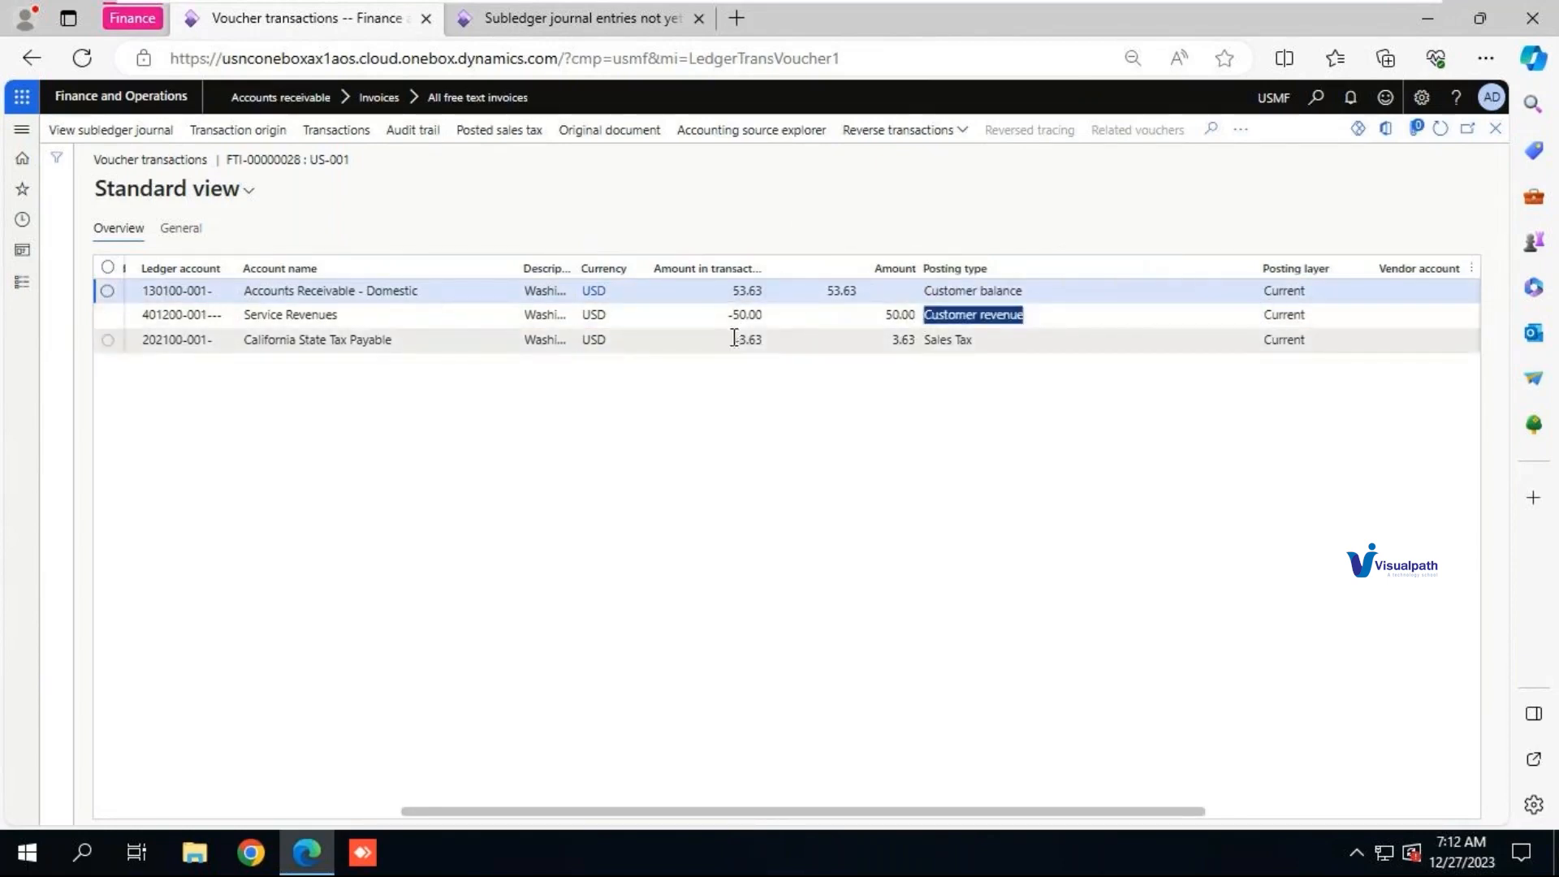
{"action": "left_click_drag", "start_coordinate": [733, 339], "coordinate": [794, 340]}
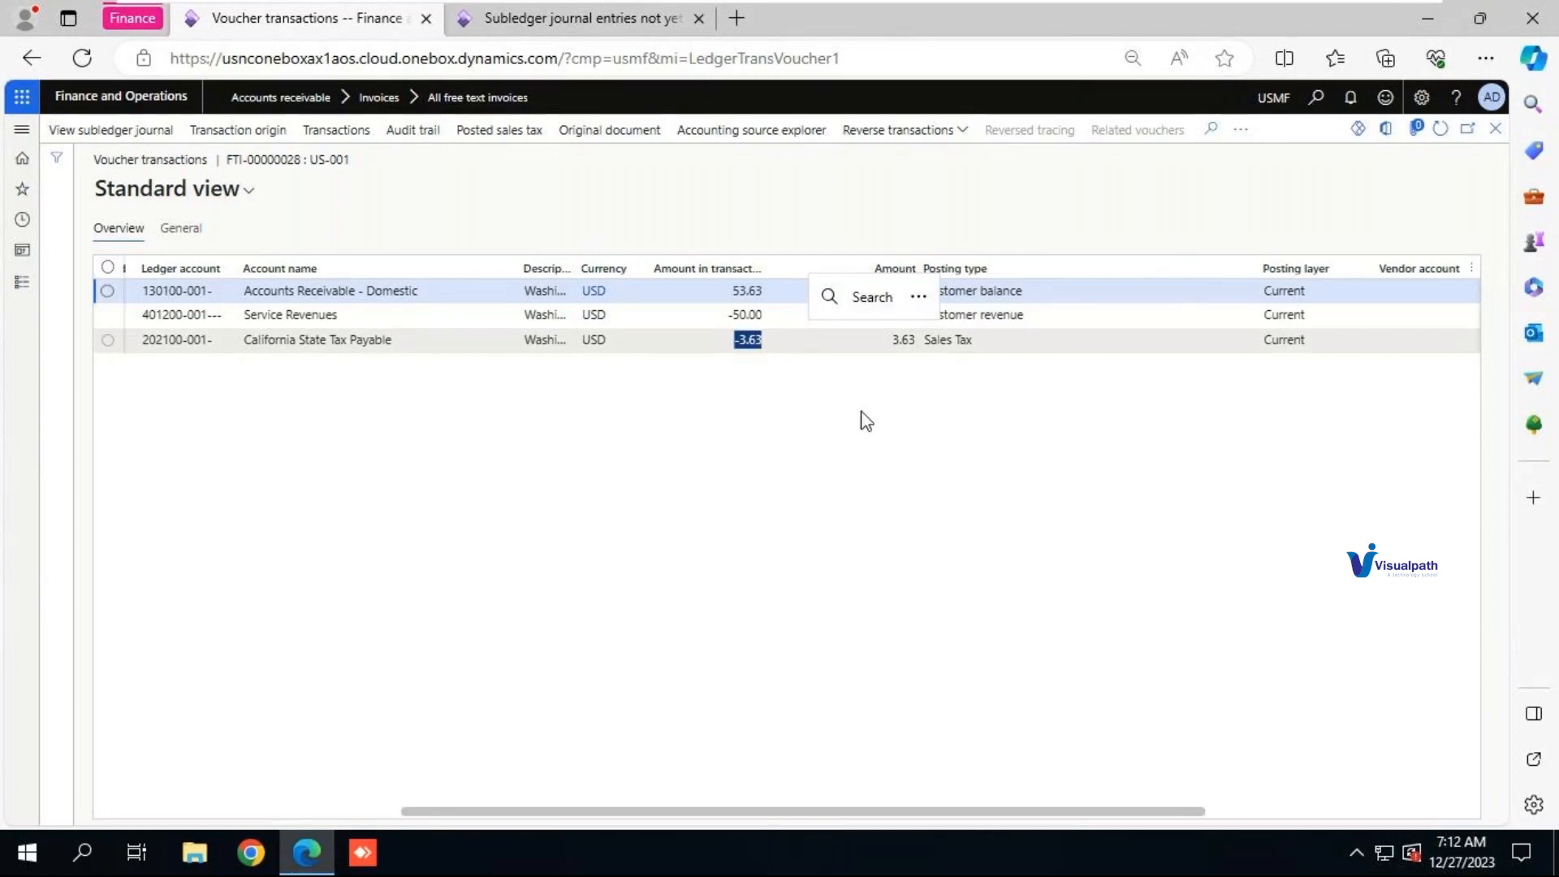
{"action": "left_click", "coordinate": [1003, 293]}
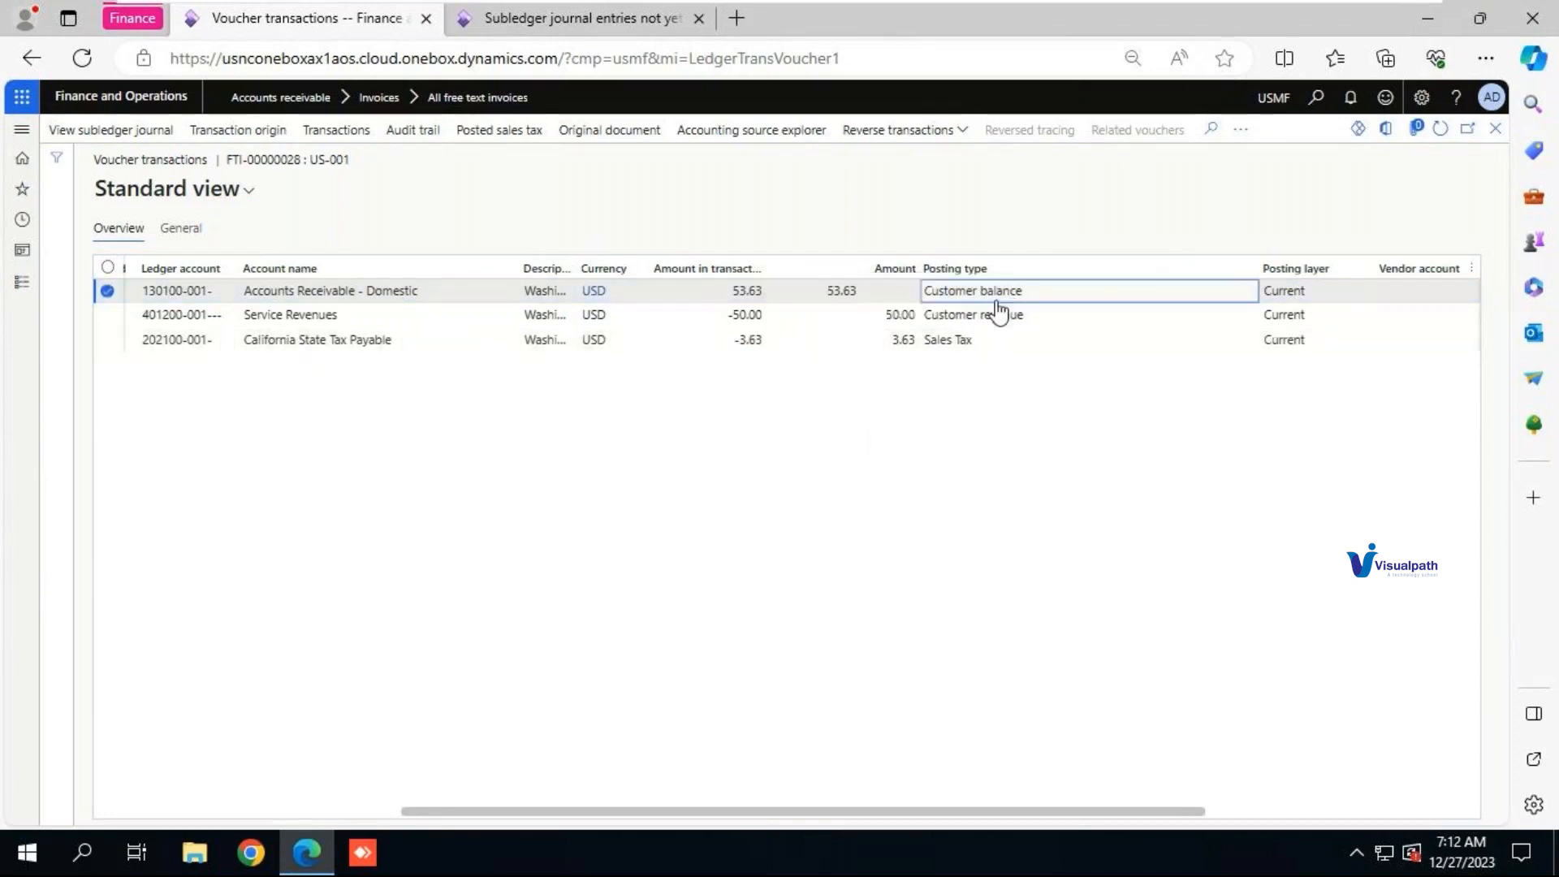
{"action": "left_click", "coordinate": [999, 314]}
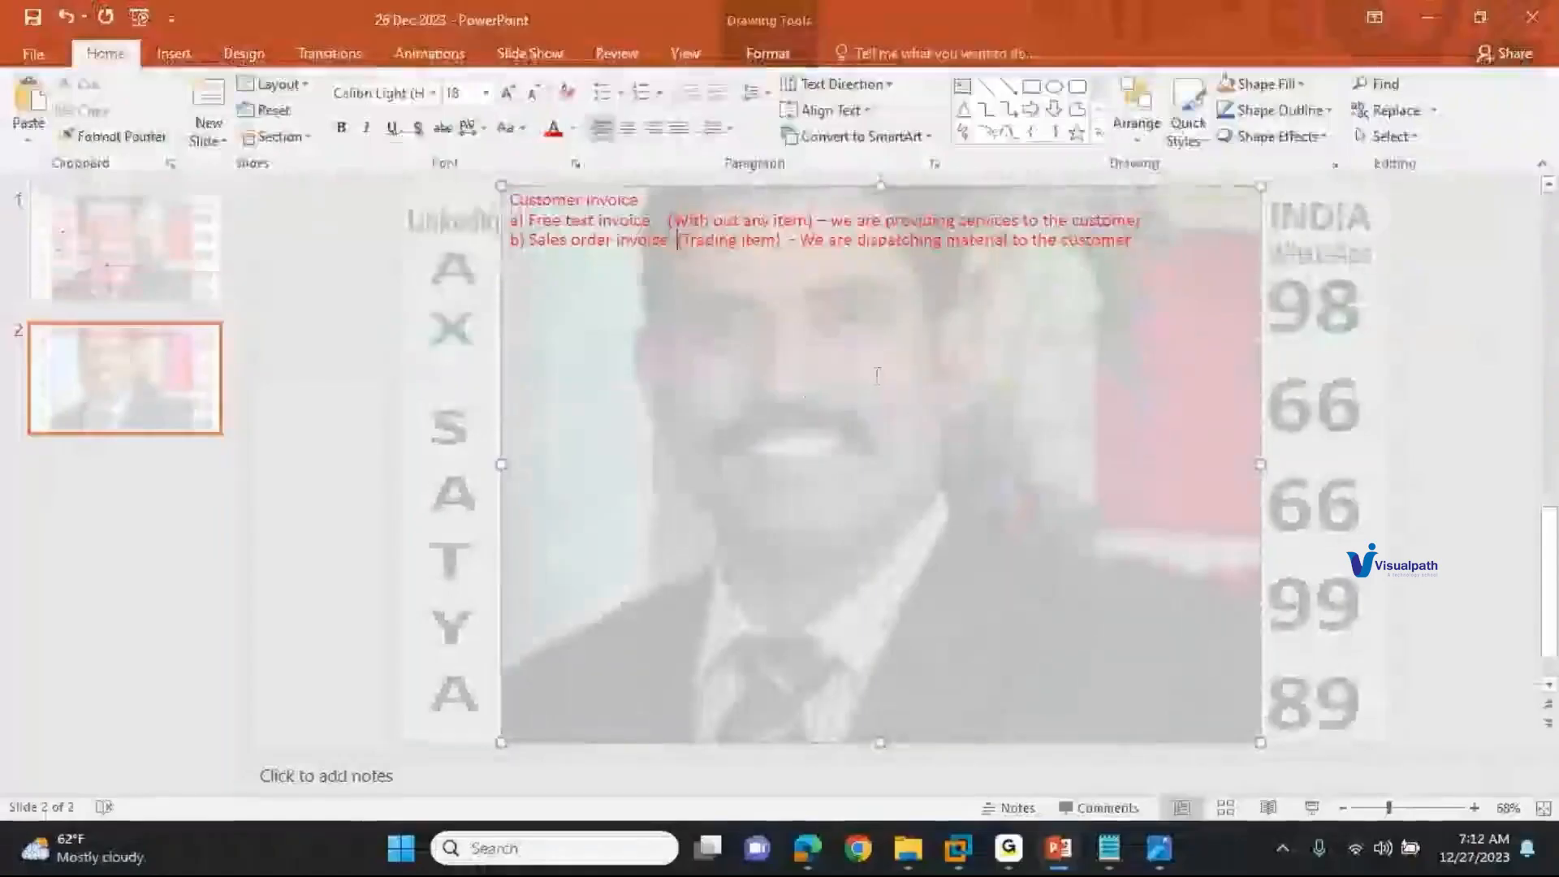
- Switch to the PowerPoint slide and start a new text line with "Free" below the customer invoice types
{"action": "left_click", "coordinate": [1142, 243]}
{"action": "key", "text": "Return"}
{"action": "type", "text": "Free"}
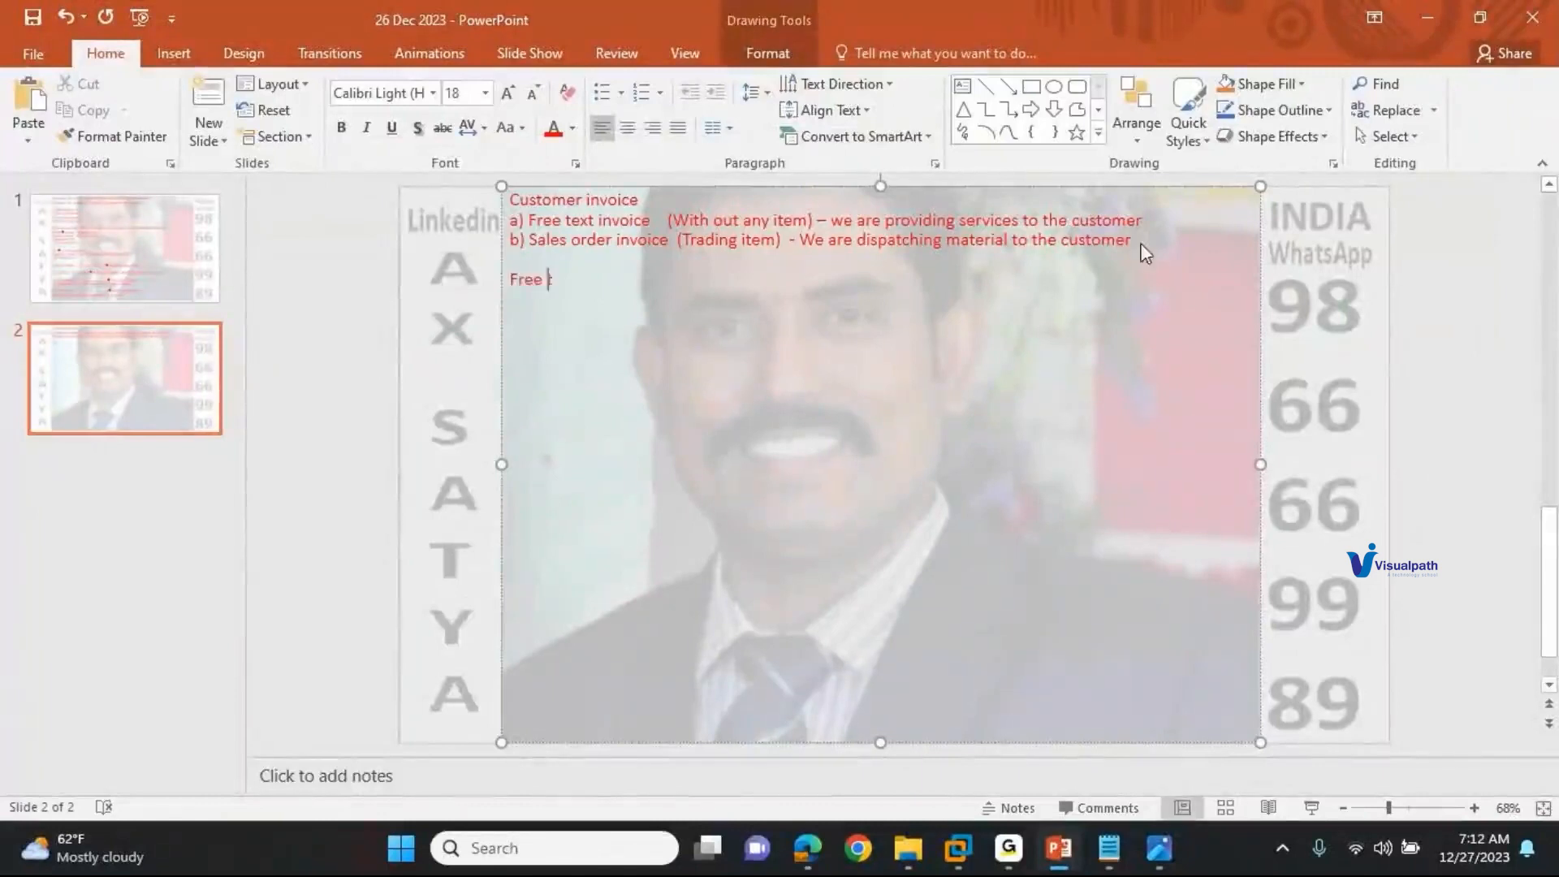